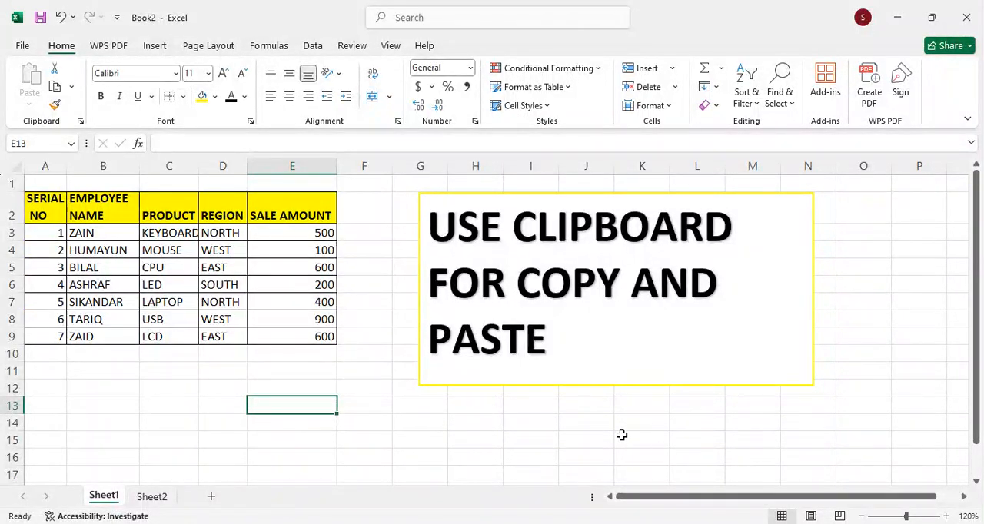
# Step: Examine the sales table and its first record on Sheet1, and check the blank Sheet2
pyautogui.moveTo(33, 202); pyautogui.dragTo(285, 339)
pyautogui.click(176, 369)
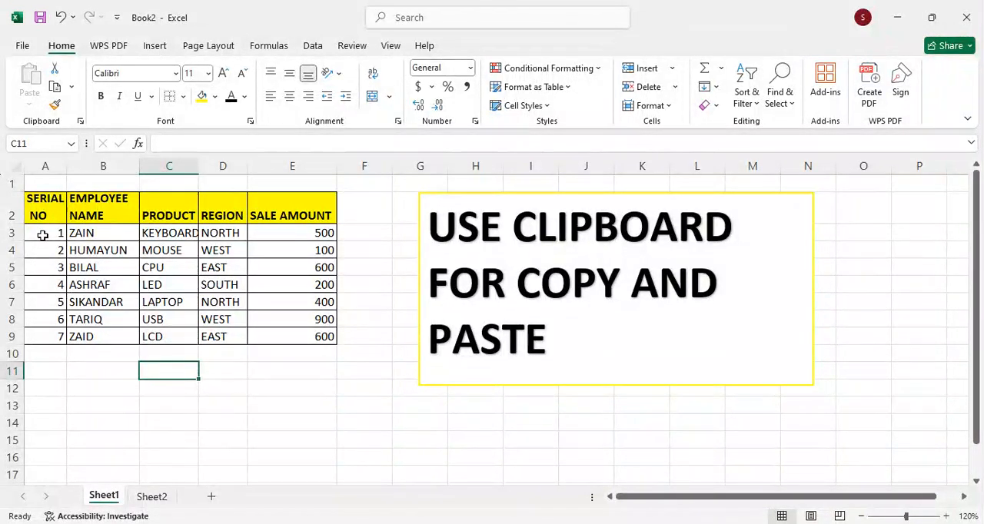
pyautogui.moveTo(43, 236); pyautogui.dragTo(265, 235)
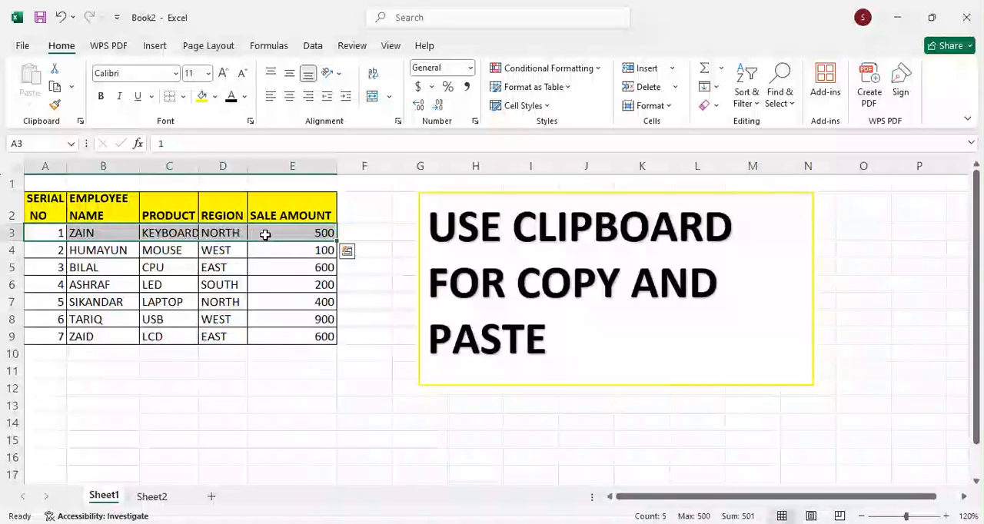
pyautogui.click(152, 497)
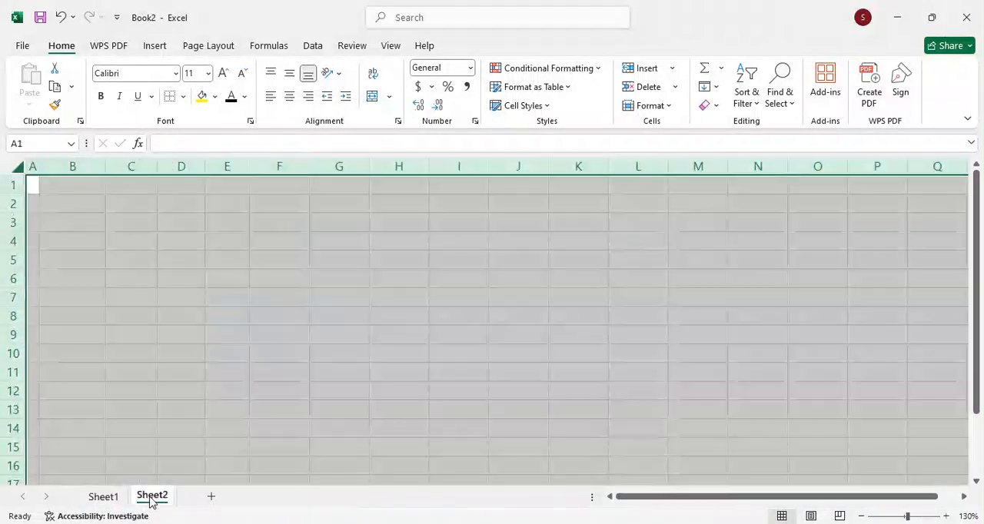
pyautogui.click(118, 498)
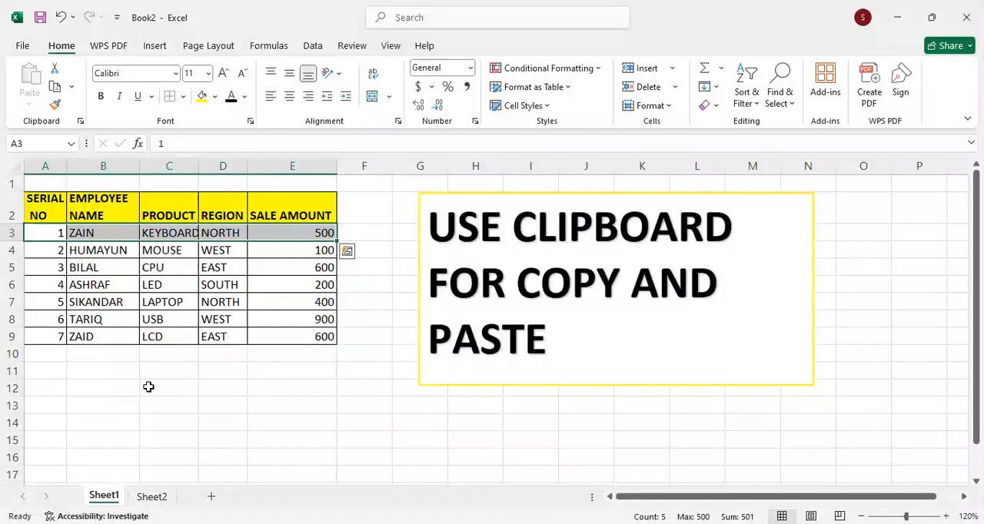
pyautogui.hotkey('ctrl', 'q')
pyautogui.click(52, 226)
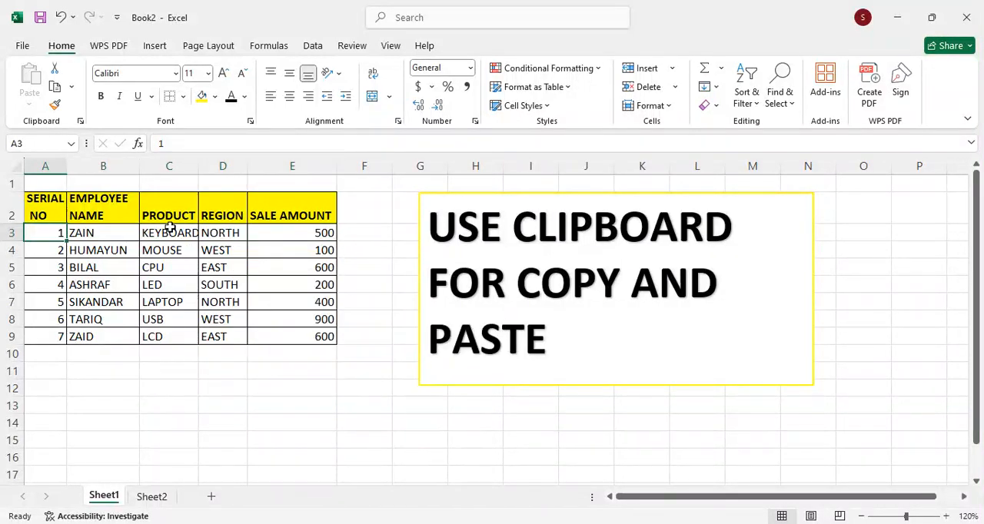
pyautogui.moveTo(223, 230); pyautogui.dragTo(279, 231)
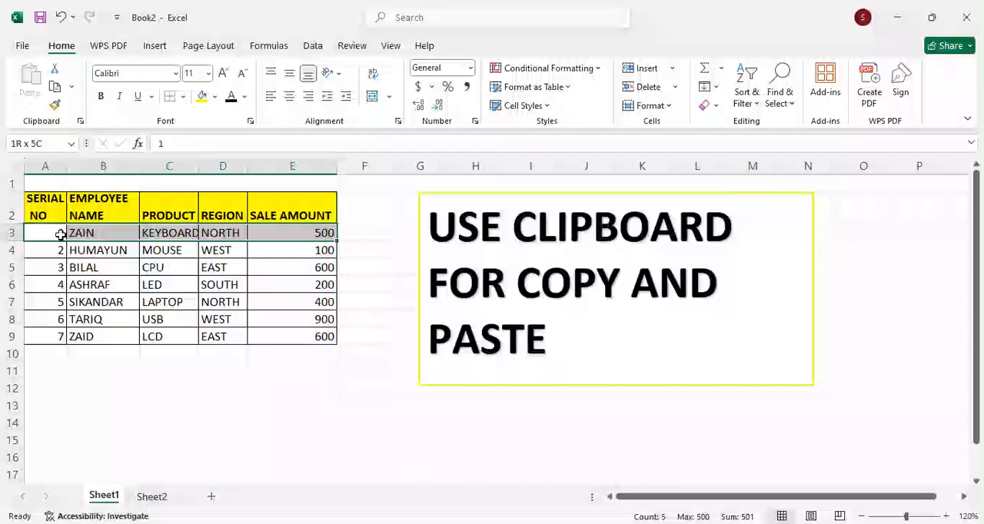
# Step: Copy the serial no 1 record, A3:E3 on Sheet1, and paste it into Sheet2 starting at cell B2
pyautogui.click(55, 232)
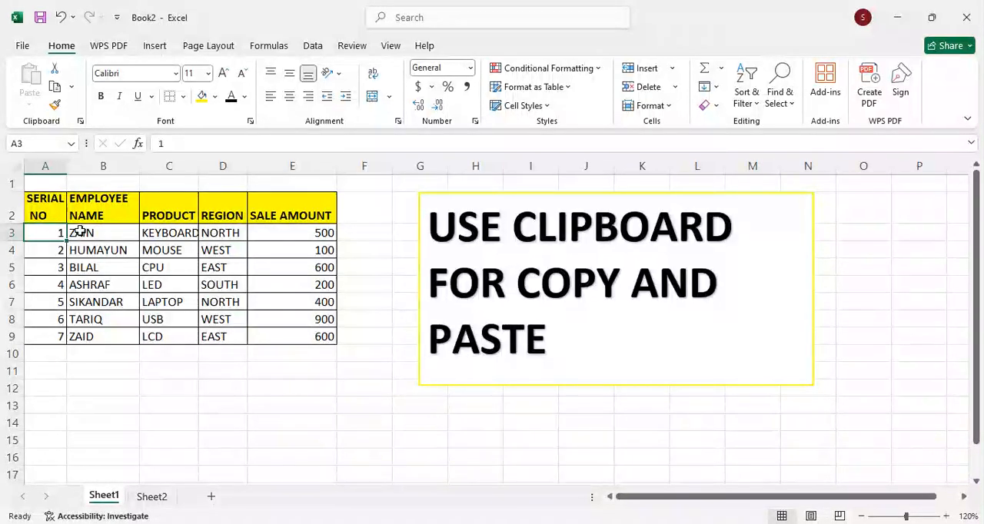
pyautogui.keyDown('shift'); pyautogui.click(80, 232); pyautogui.keyUp('shift')
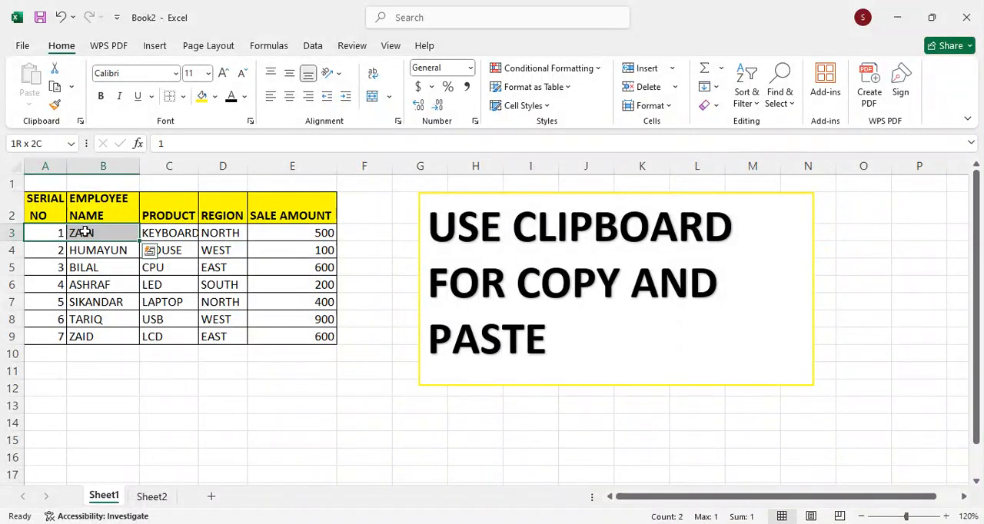
pyautogui.keyDown('shift'); pyautogui.click(170, 236); pyautogui.keyUp('shift')
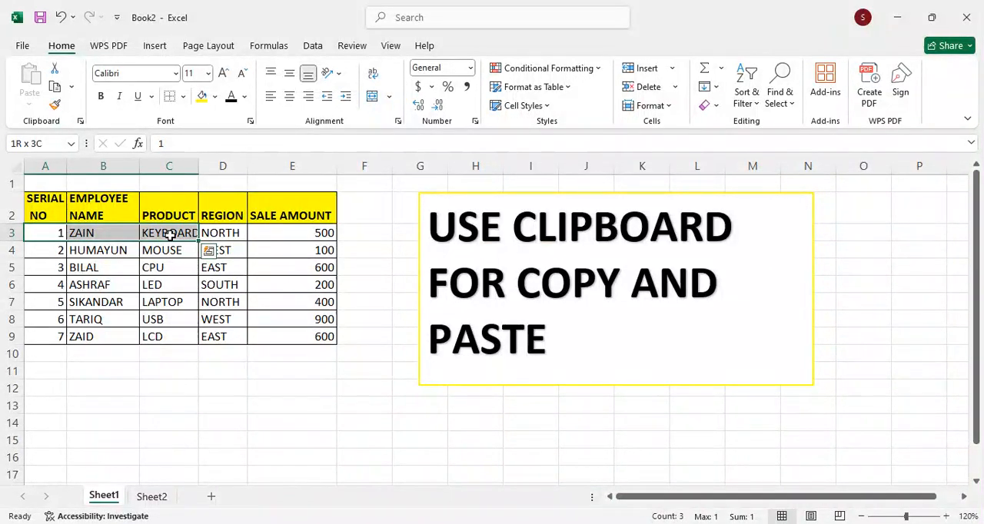
pyautogui.hotkey('shift', 'Right')
pyautogui.hotkey('shift', 'Right')
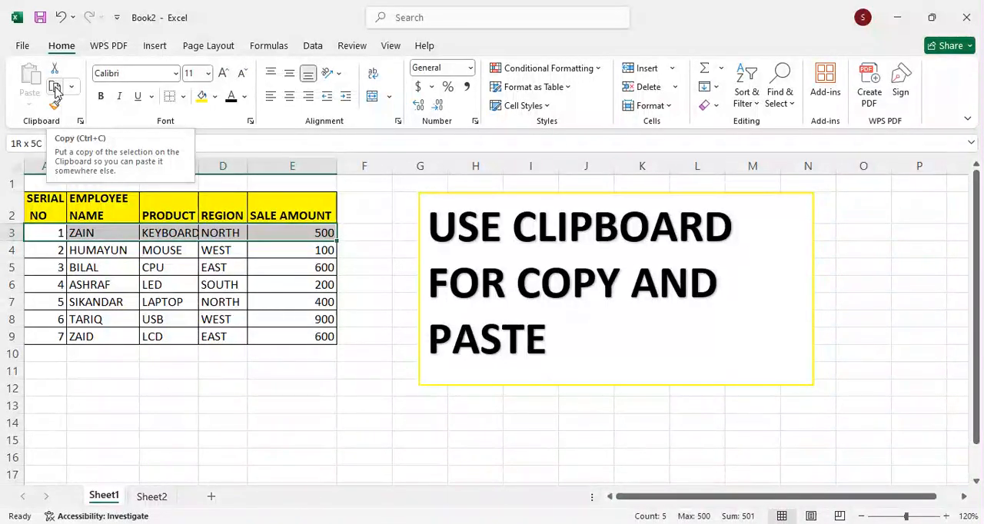
pyautogui.click(56, 88)
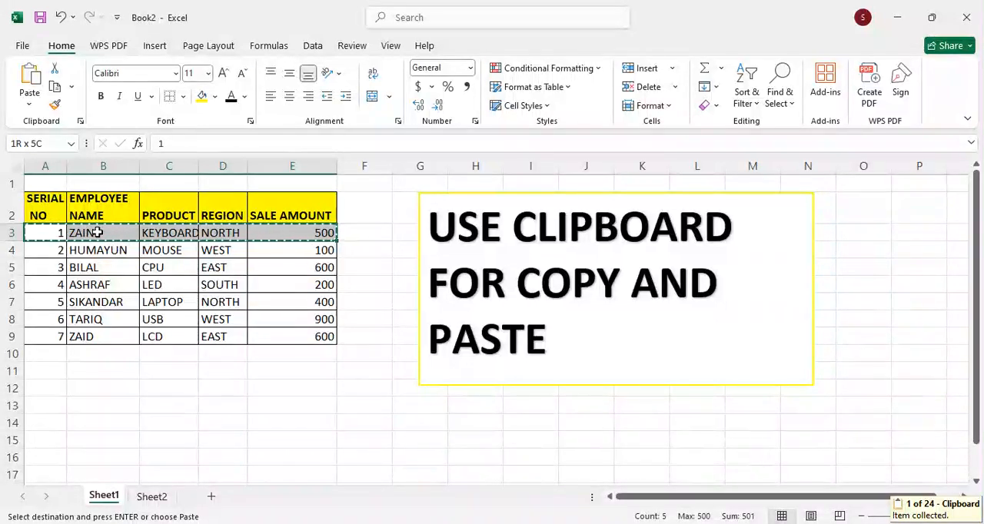
pyautogui.click(147, 498)
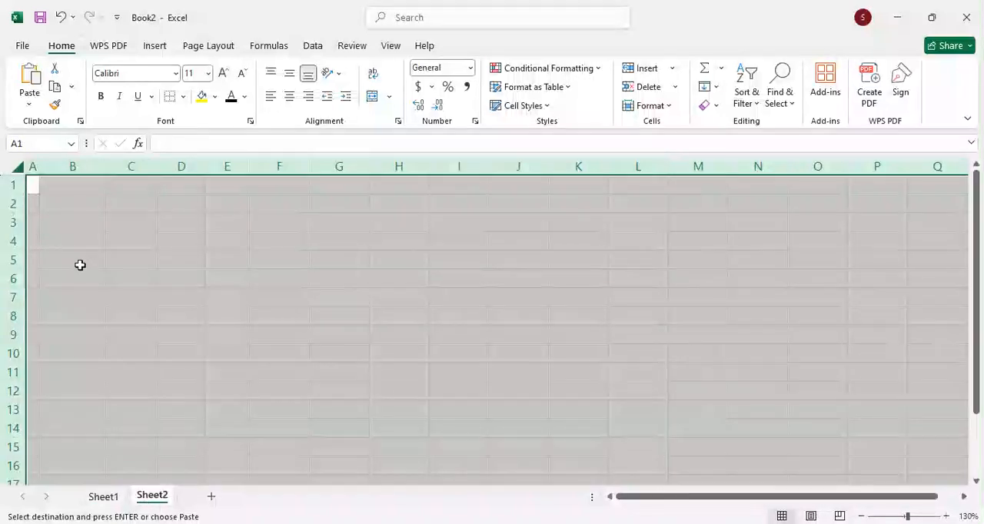
pyautogui.click(76, 205)
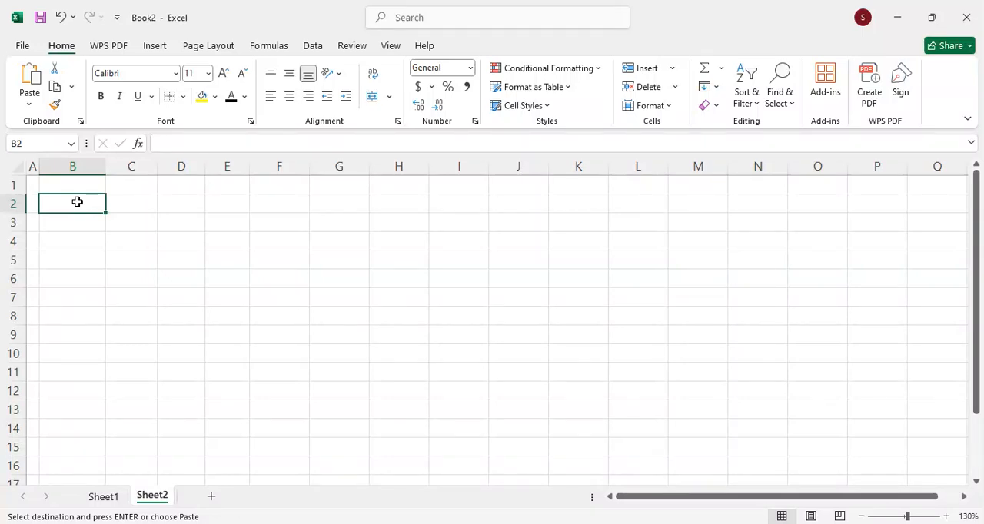
pyautogui.click(34, 81)
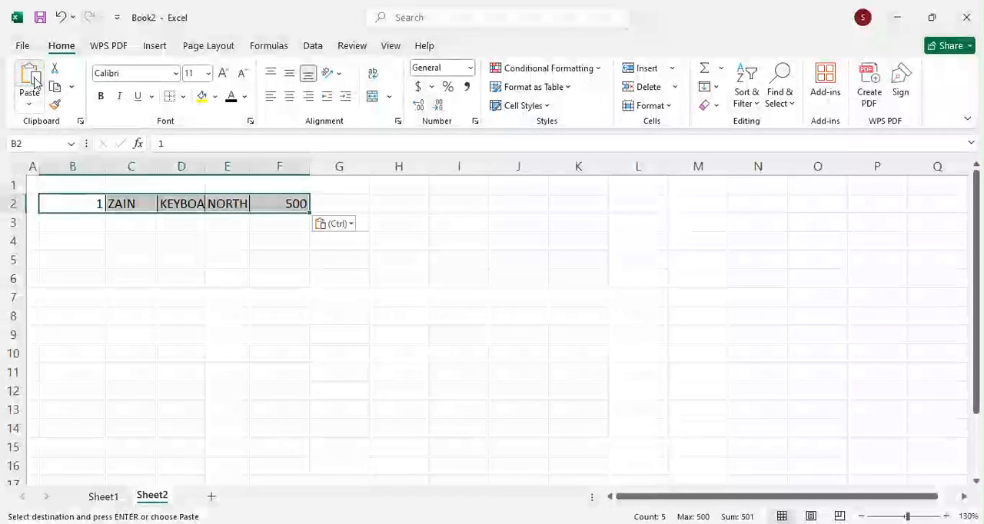
# Step: Copy the serial no 3 record, A5:E5 on Sheet1, and paste it into Sheet2 starting at cell B3
pyautogui.click(54, 226)
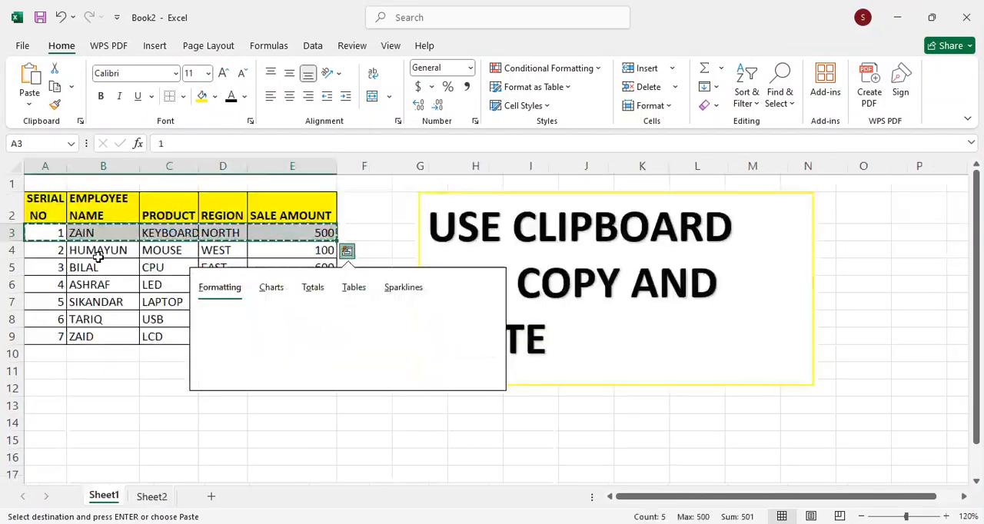
pyautogui.click(58, 266)
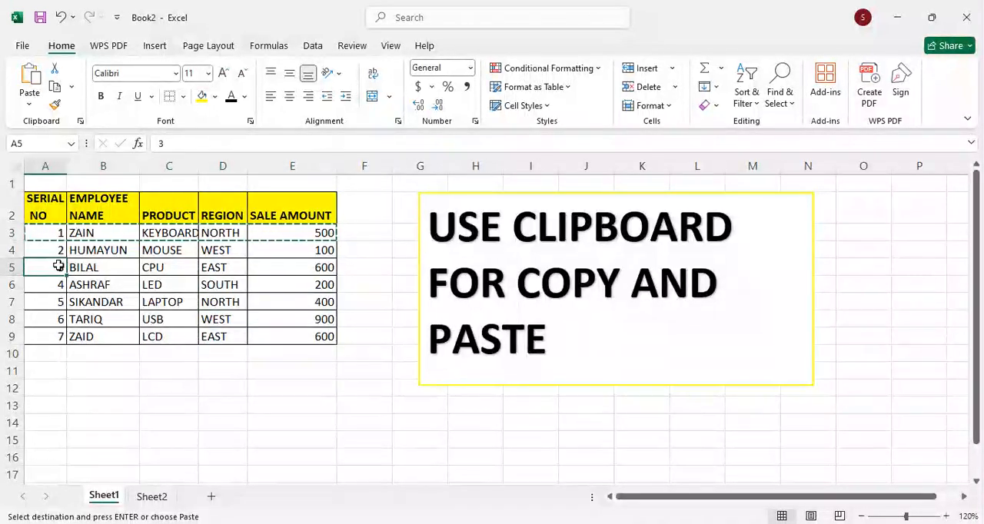
pyautogui.press('Escape')
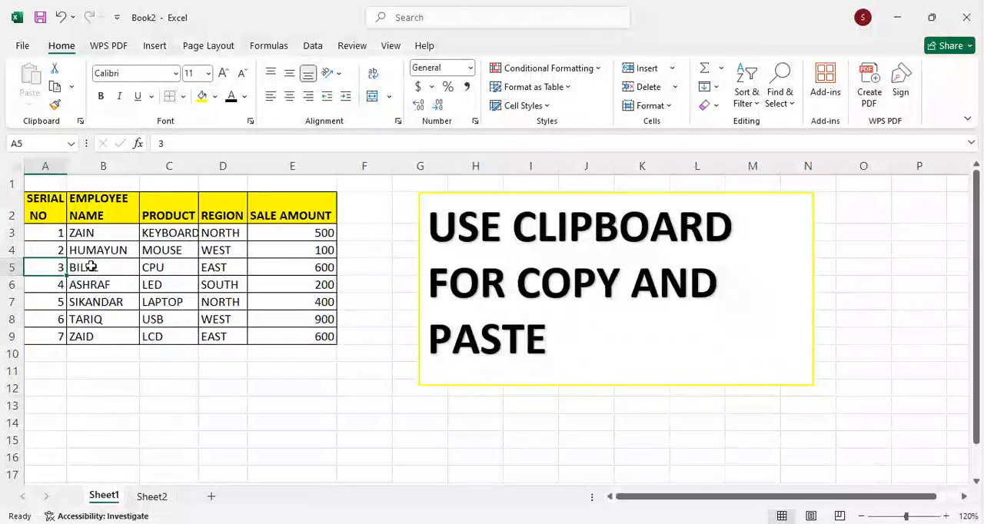
pyautogui.hotkey('shift', 'Right')
pyautogui.hotkey('shift', 'Right')
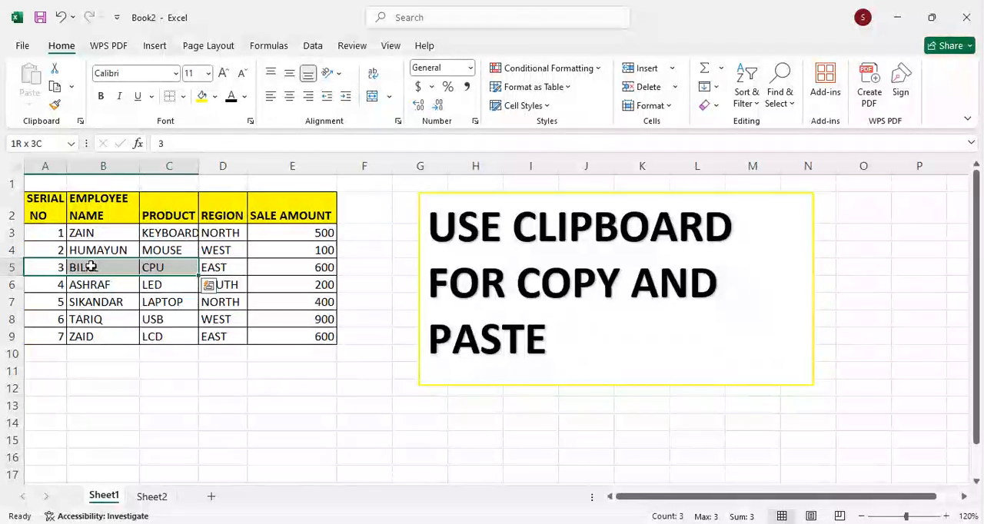
pyautogui.hotkey('shift', 'Right')
pyautogui.hotkey('shift', 'Right')
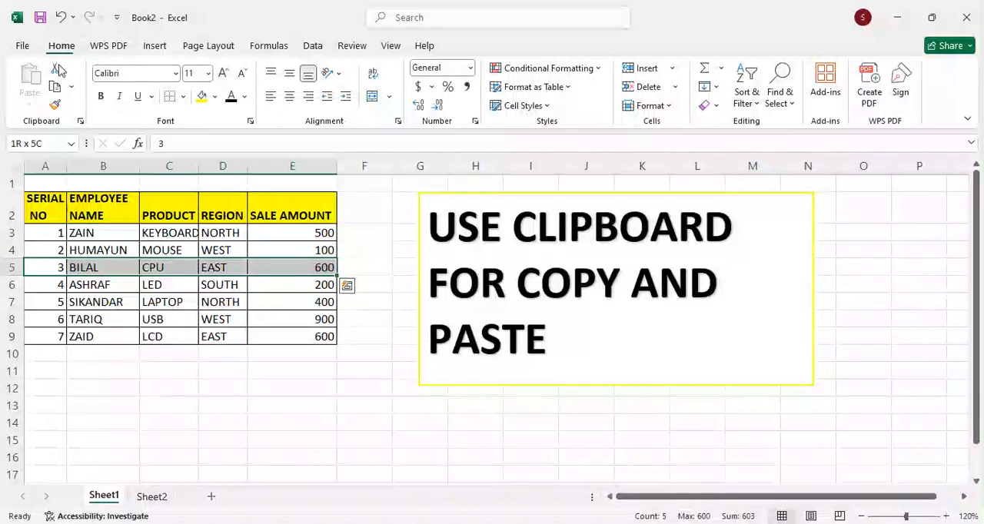
pyautogui.click(54, 88)
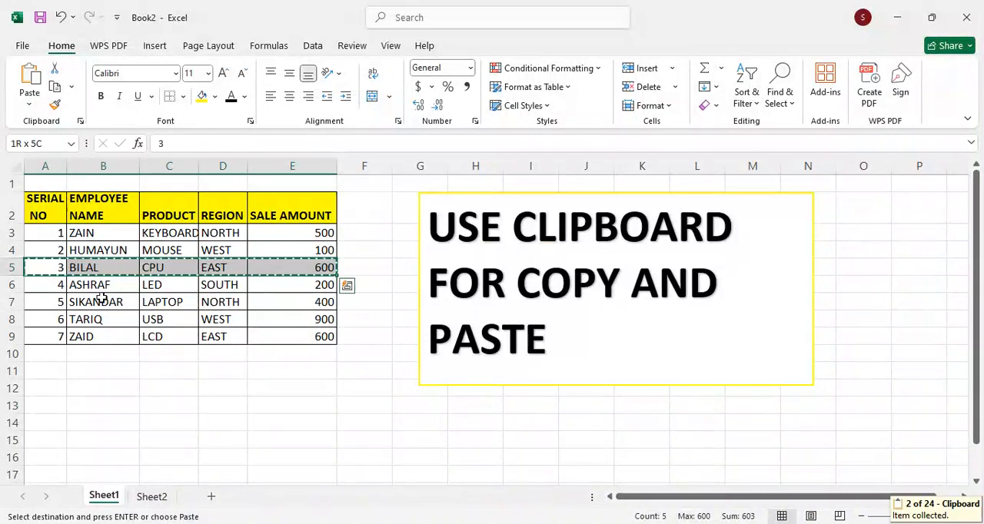
pyautogui.click(146, 498)
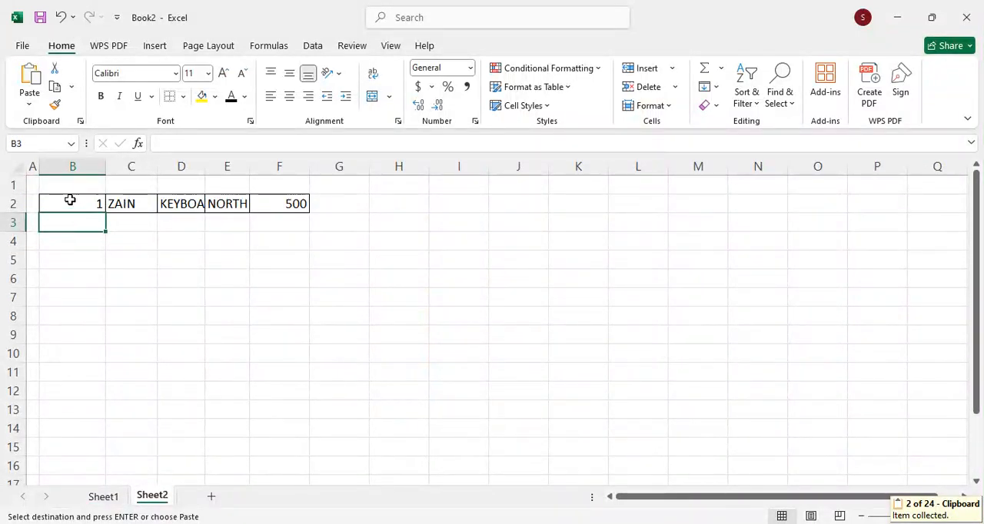
pyautogui.click(32, 81)
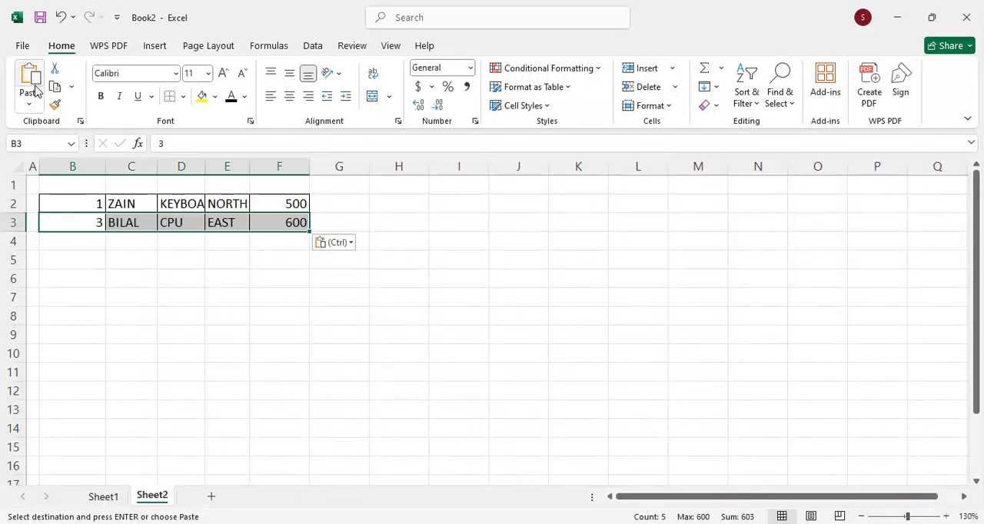
# Step: Copy the serial no 5 record, A7:E7 on Sheet1, and paste it into Sheet2 starting at cell B4
pyautogui.click(68, 241)
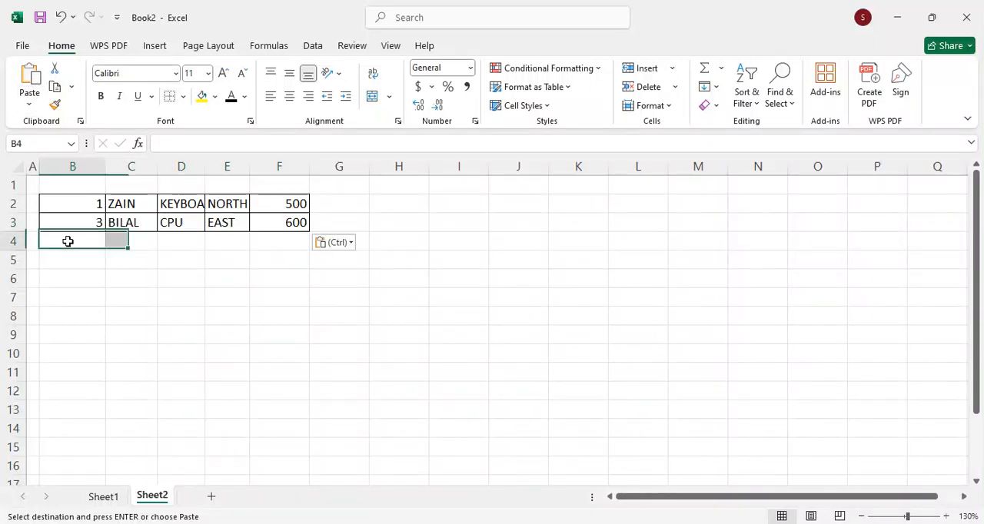
pyautogui.click(98, 496)
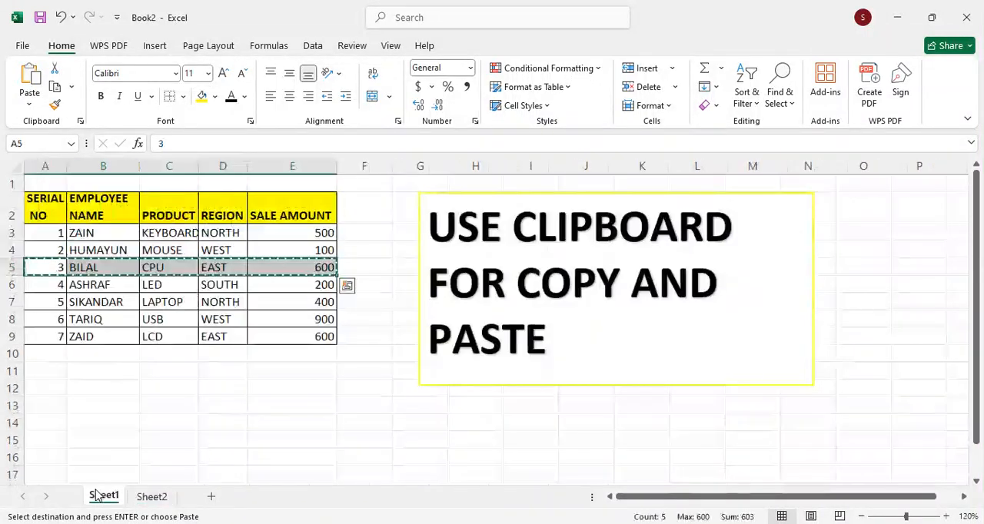
pyautogui.click(58, 302)
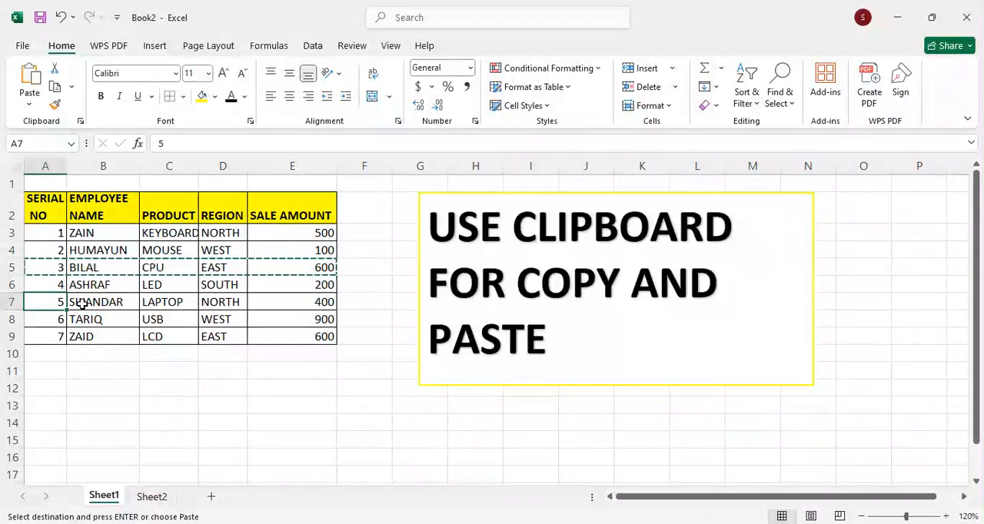
pyautogui.keyDown('shift'); pyautogui.click(82, 304); pyautogui.keyUp('shift')
pyautogui.hotkey('shift', 'Right')
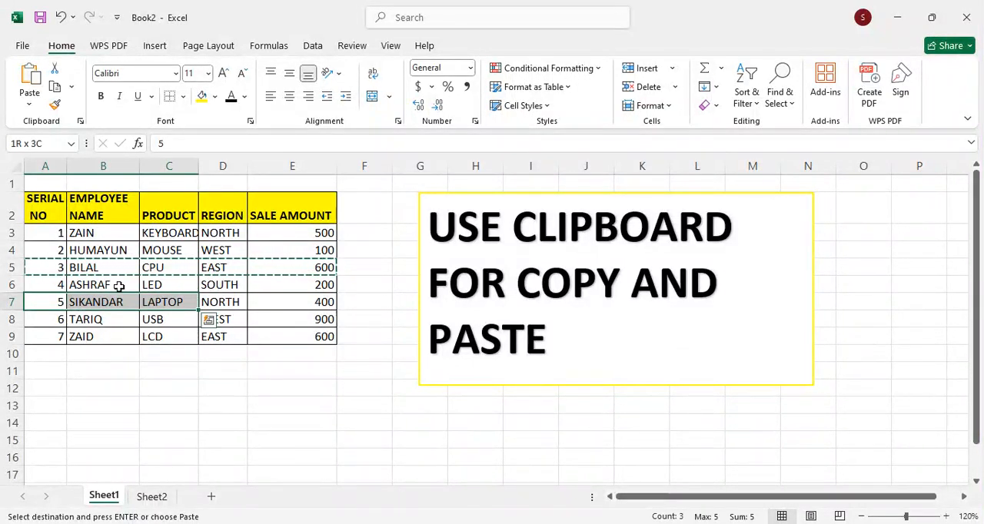
pyautogui.hotkey('shift', 'Right')
pyautogui.hotkey('shift', 'Right')
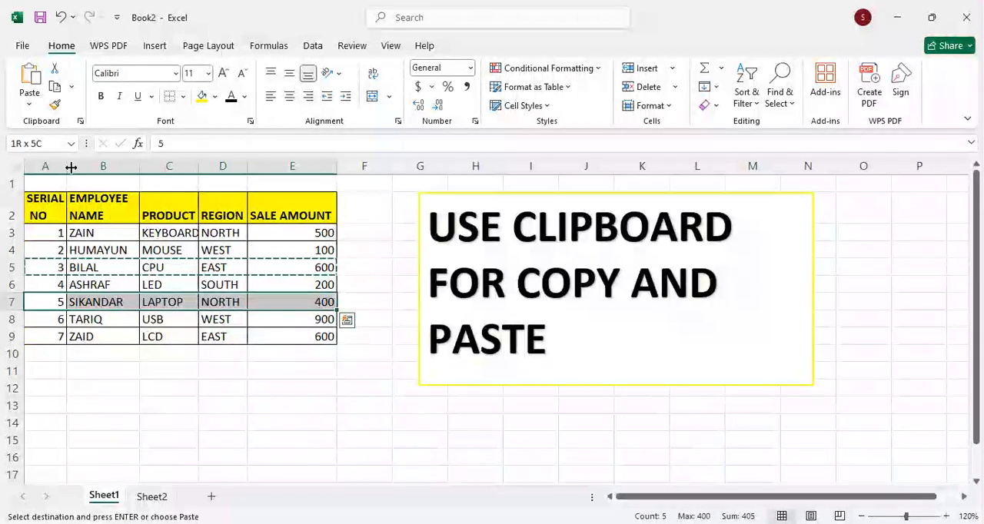
pyautogui.click(54, 88)
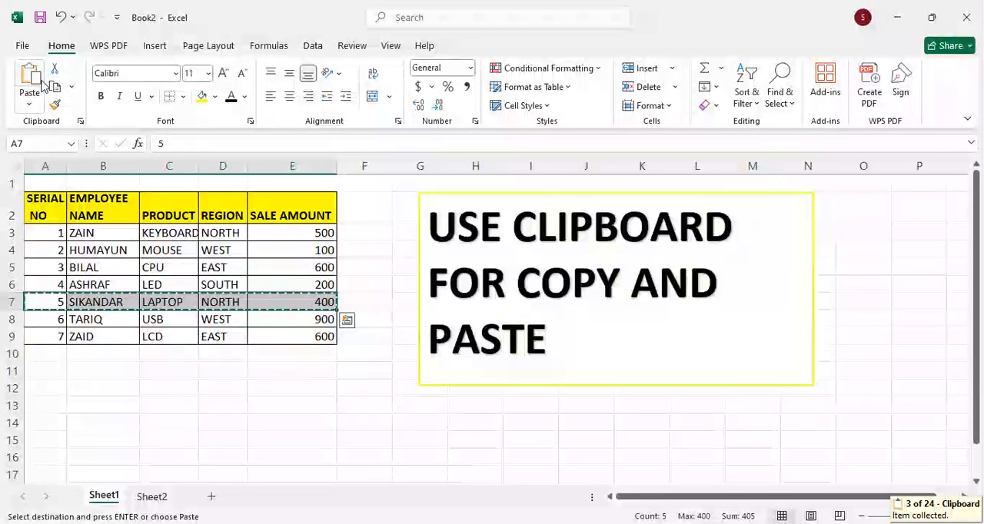
pyautogui.click(152, 498)
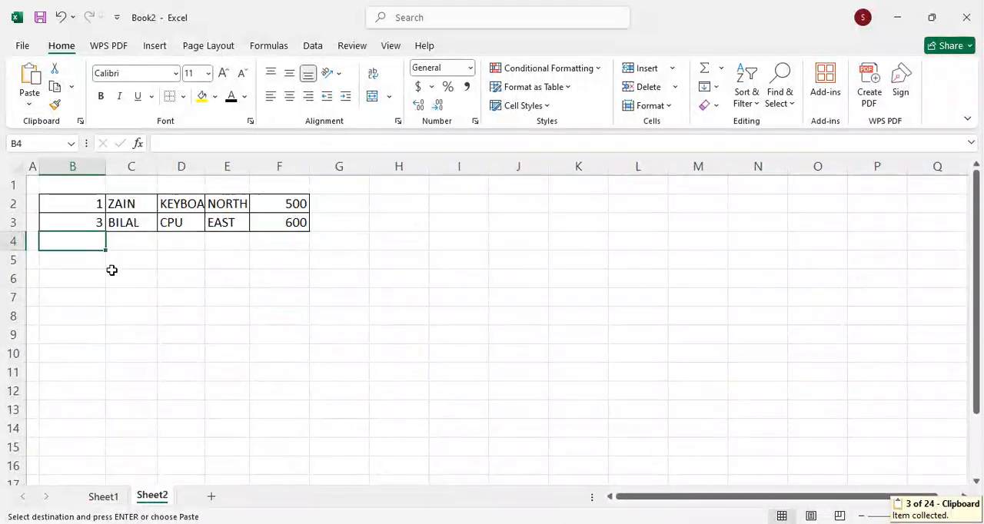
pyautogui.click(29, 76)
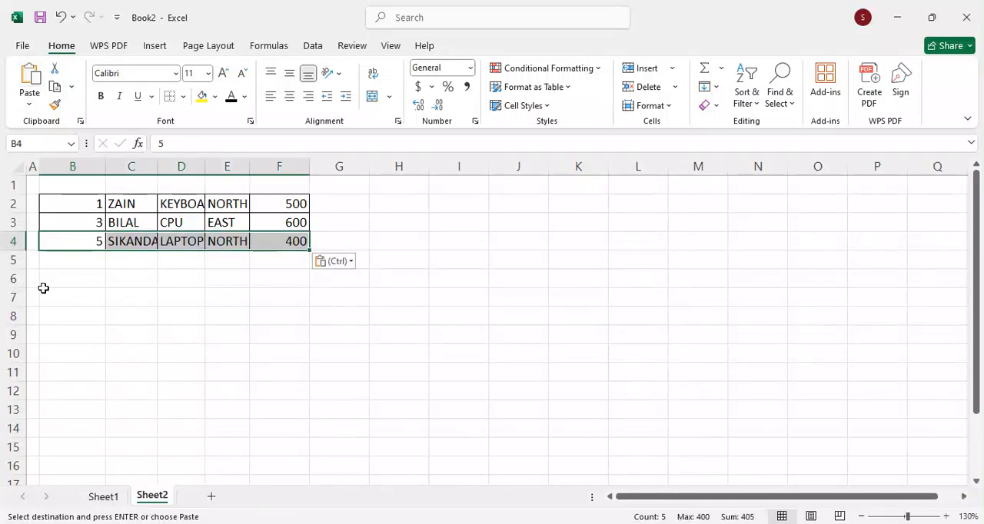
# Step: AutoFit the column widths of the pasted records in B2:F4 on Sheet2
pyautogui.keyDown('shift'); pyautogui.click(78, 208); pyautogui.keyUp('shift')
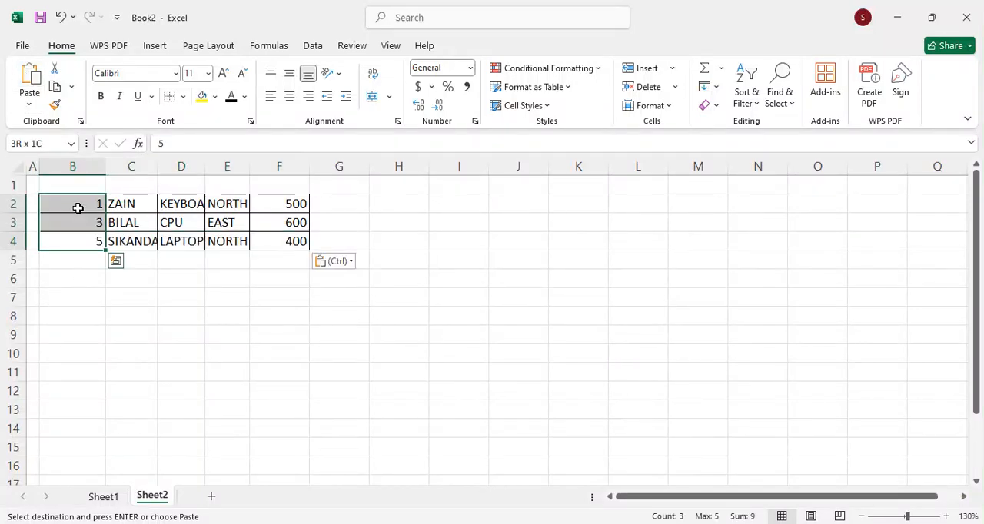
pyautogui.keyDown('shift'); pyautogui.click(274, 208); pyautogui.keyUp('shift')
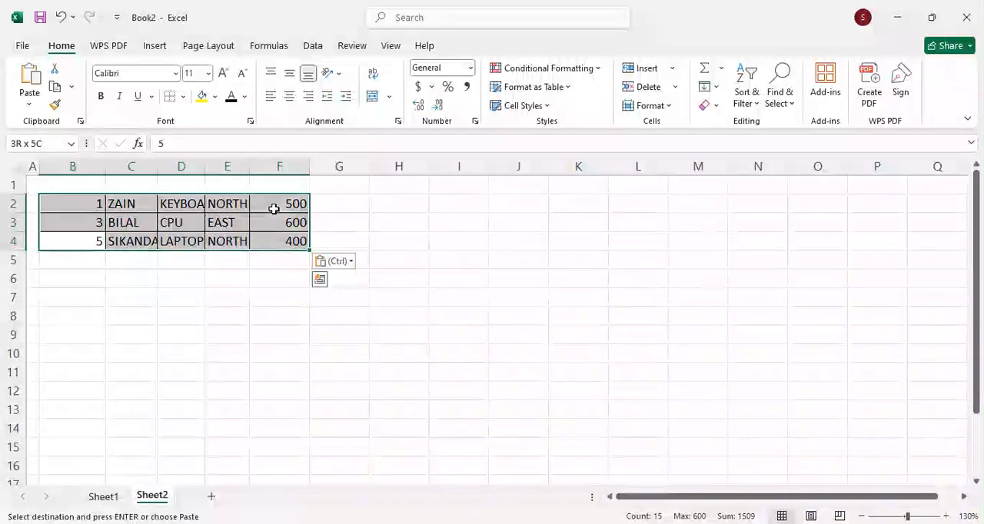
pyautogui.hotkey('alt', 'h')
pyautogui.press('o')
pyautogui.press('i')
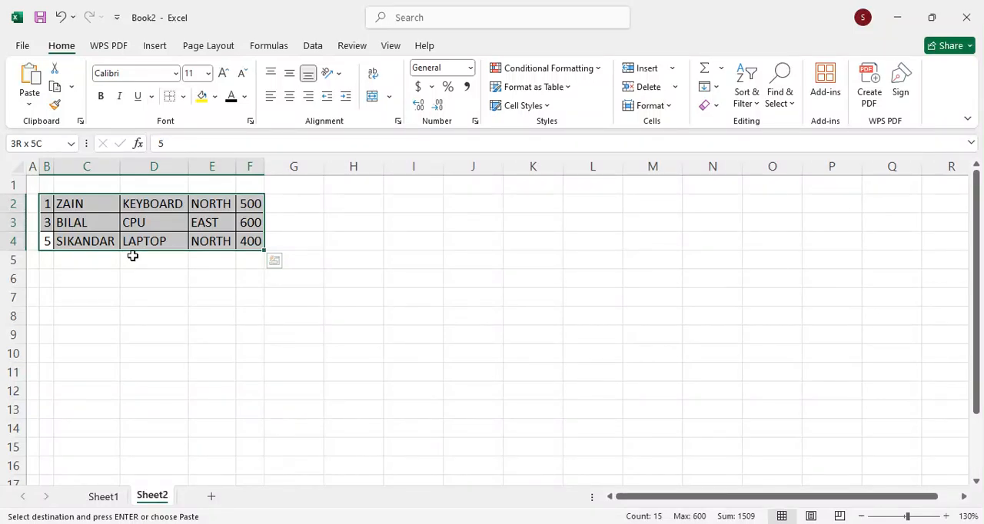
# Step: Select the whole sales table A2:E9 on Sheet1 and cancel the pending copy
pyautogui.click(103, 497)
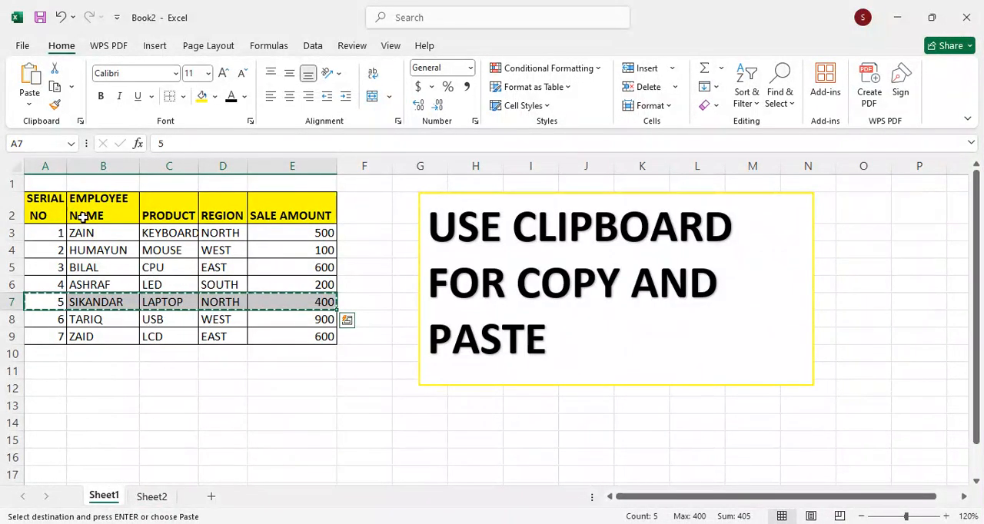
pyautogui.moveTo(45, 209); pyautogui.dragTo(279, 336)
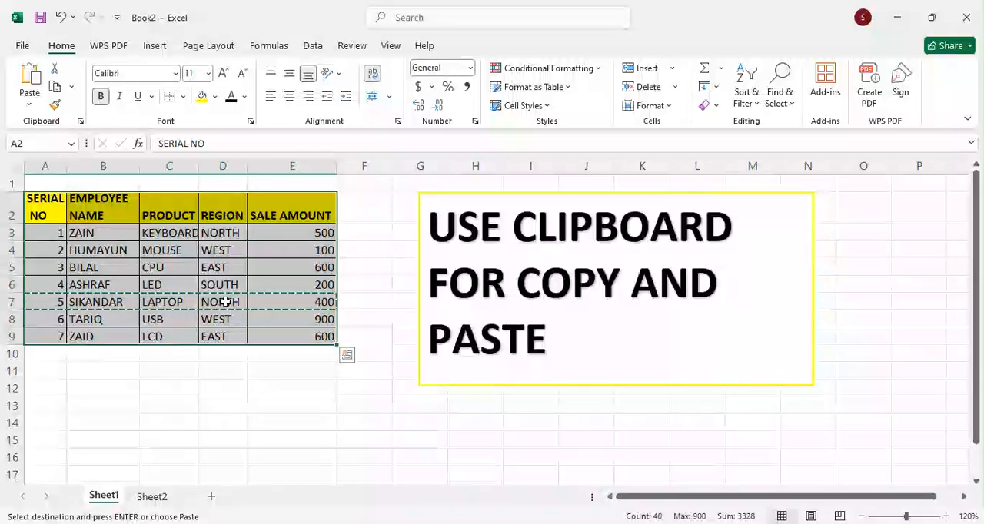
pyautogui.press('Escape')
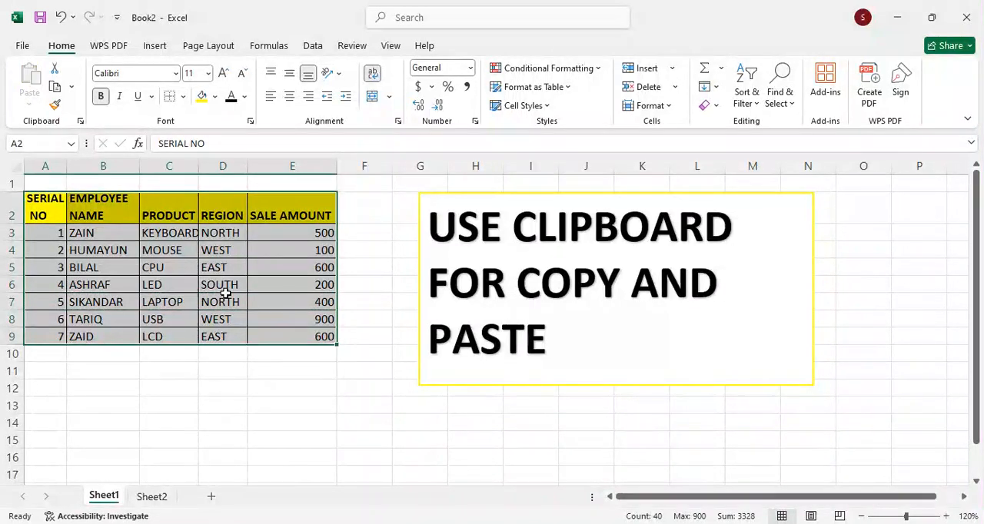
pyautogui.click(134, 267)
# Step: Clear all contents and formatting from every cell of Sheet2
pyautogui.click(151, 496)
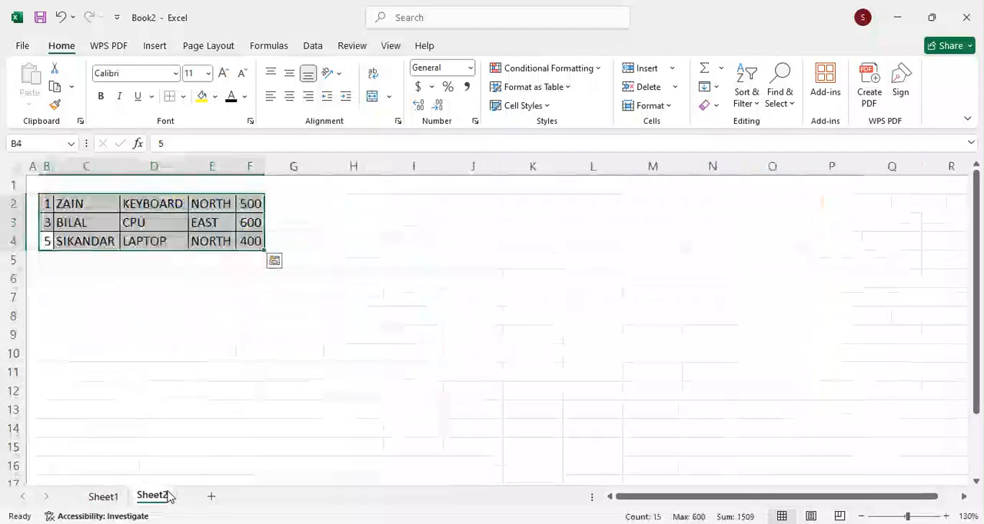
pyautogui.click(135, 316)
pyautogui.click(14, 166)
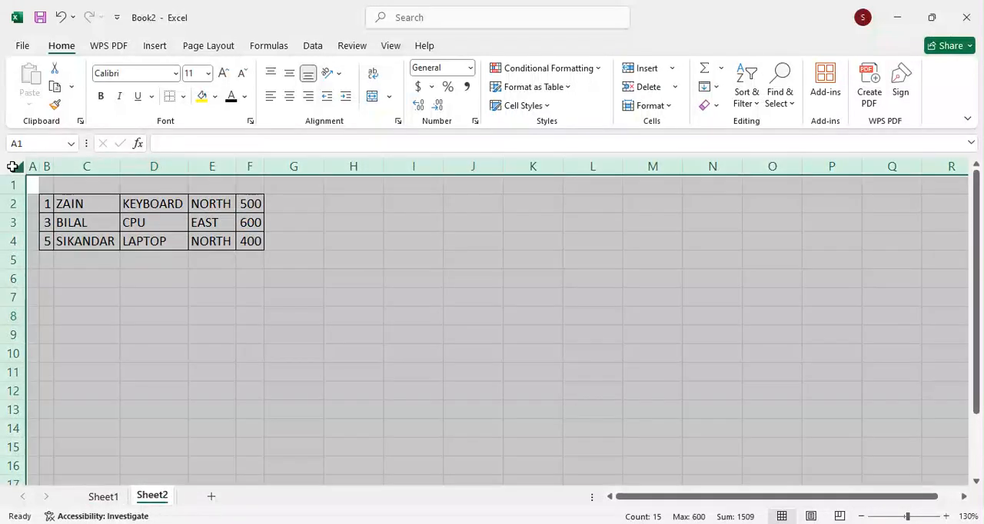
pyautogui.click(709, 106)
pyautogui.click(714, 126)
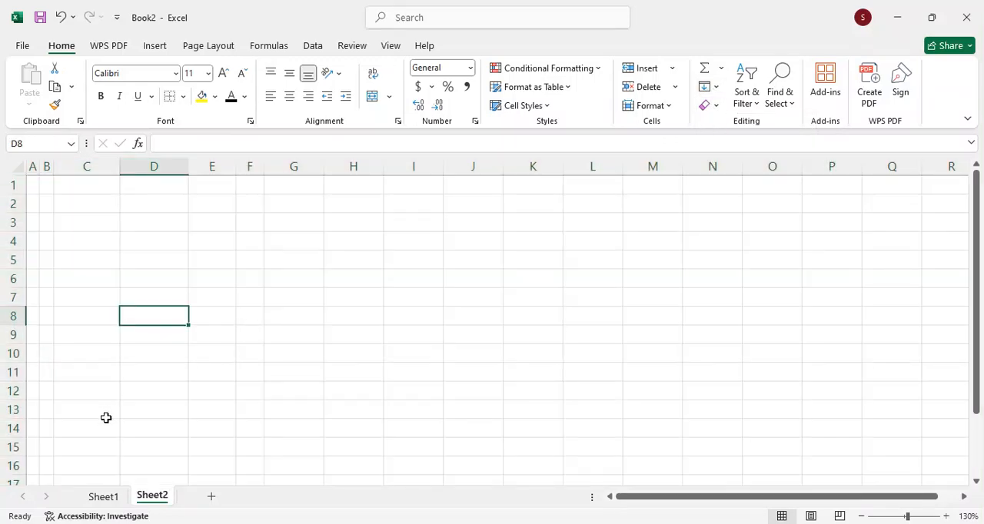
# Step: Empty the Office Clipboard and copy the serial no 1 record, A3:E3 on Sheet1, to it
pyautogui.click(103, 496)
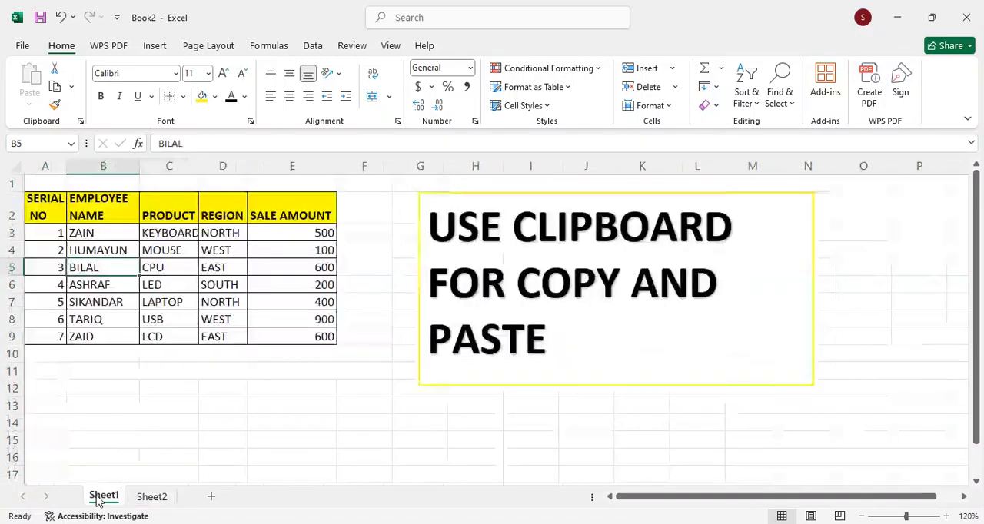
pyautogui.click(126, 354)
pyautogui.click(56, 235)
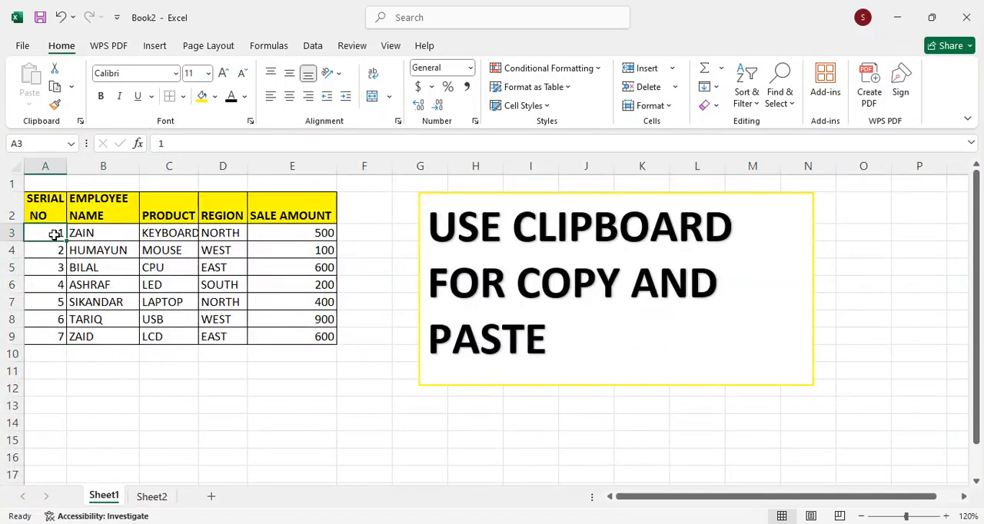
pyautogui.hotkey('shift', 'Right')
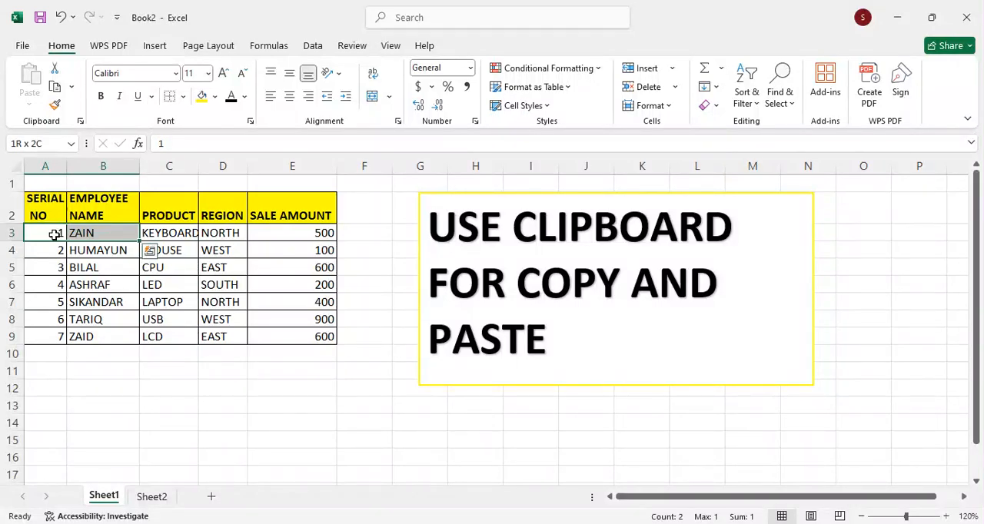
pyautogui.hotkey('shift', 'Right')
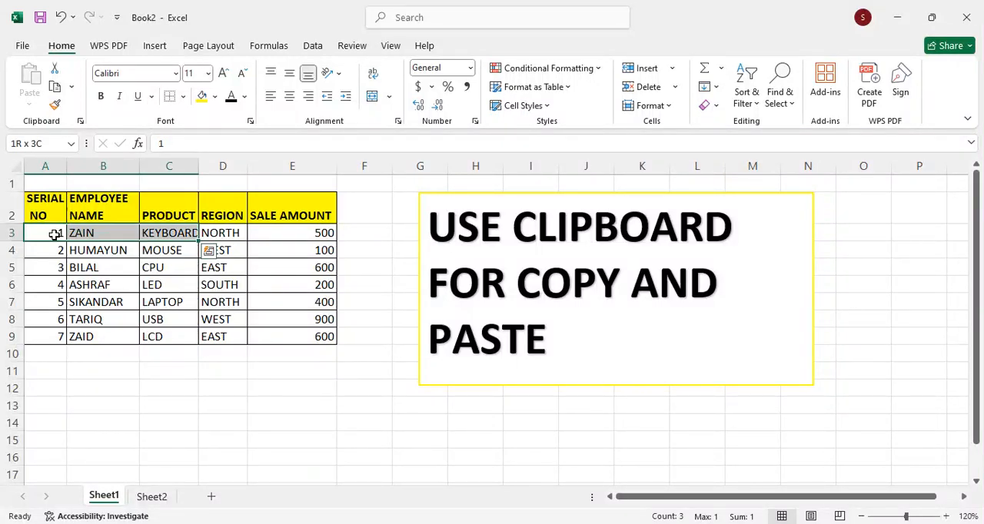
pyautogui.hotkey('shift', 'Right')
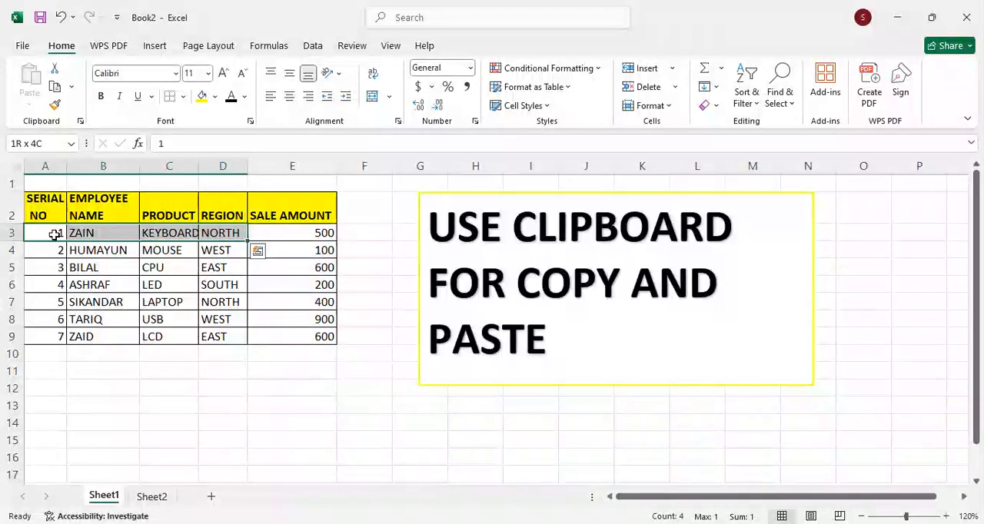
pyautogui.hotkey('shift', 'Right')
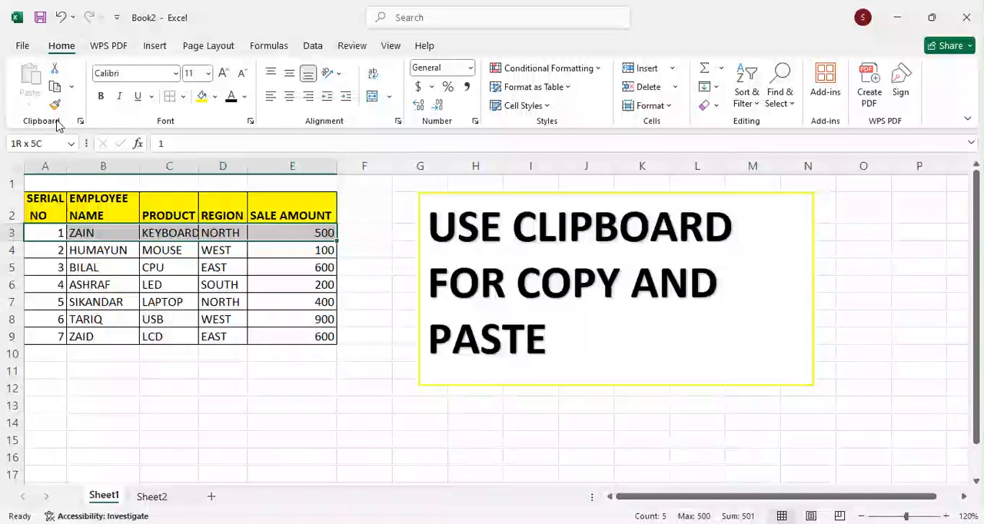
pyautogui.click(80, 122)
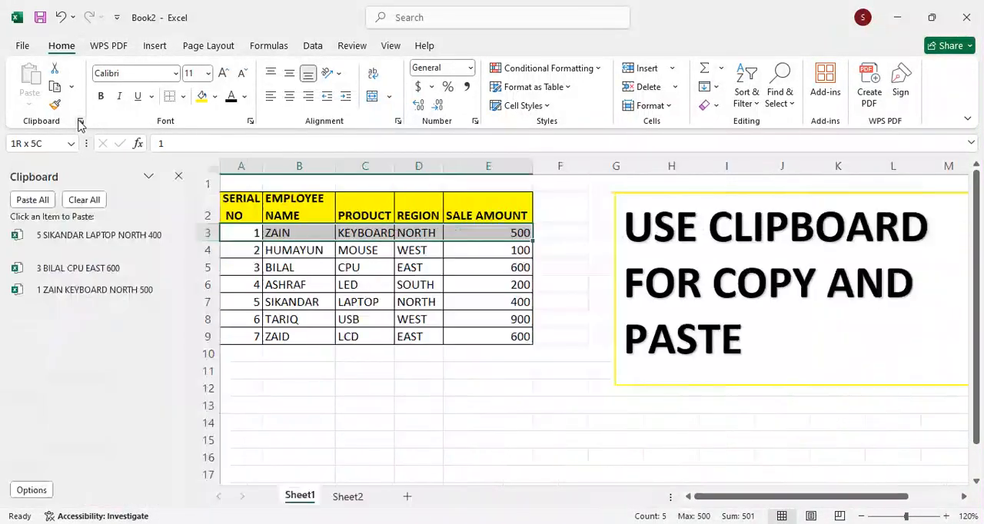
pyautogui.click(80, 199)
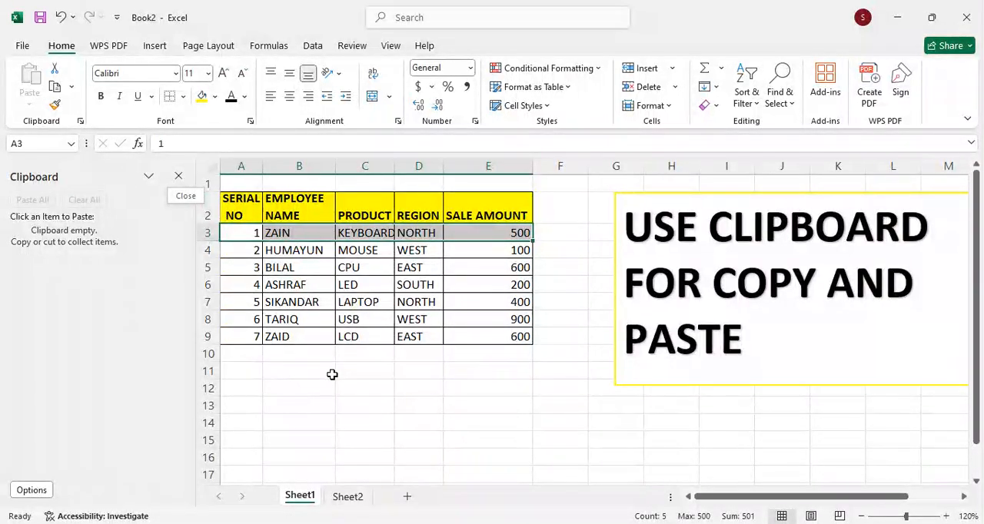
pyautogui.click(54, 89)
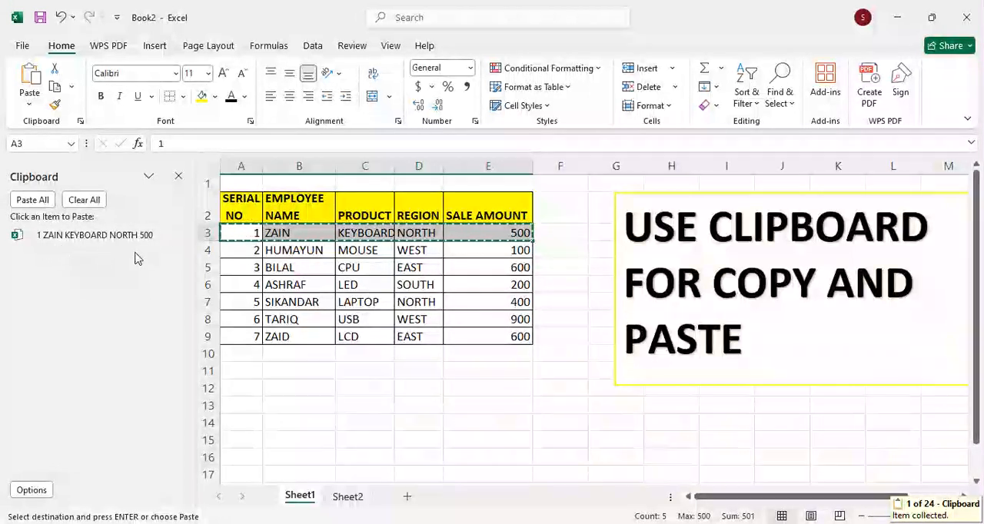
# Step: Copy the serial no 3 record, A5:E5 on Sheet1, to the Office Clipboard
pyautogui.click(240, 267)
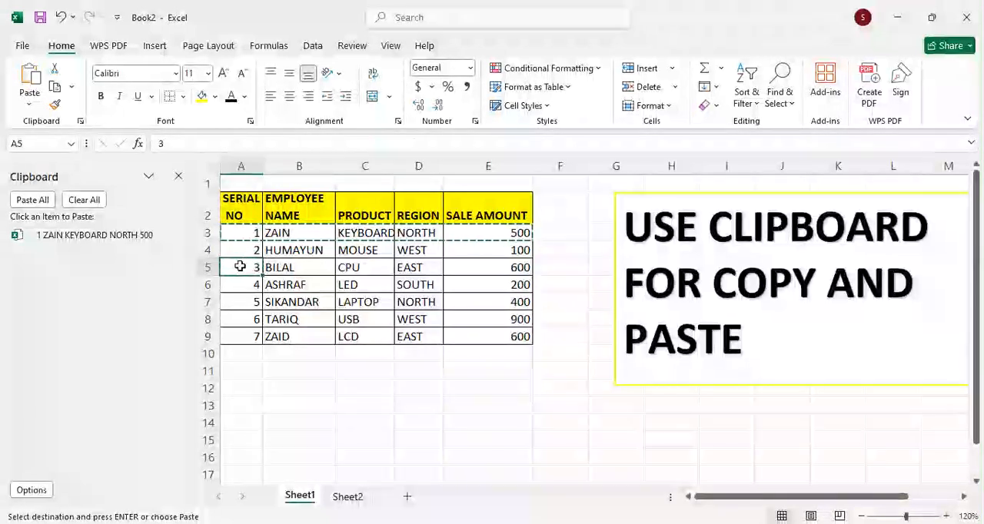
pyautogui.hotkey('shift', 'Right')
pyautogui.hotkey('shift', 'Right')
pyautogui.hotkey('shift', 'Right')
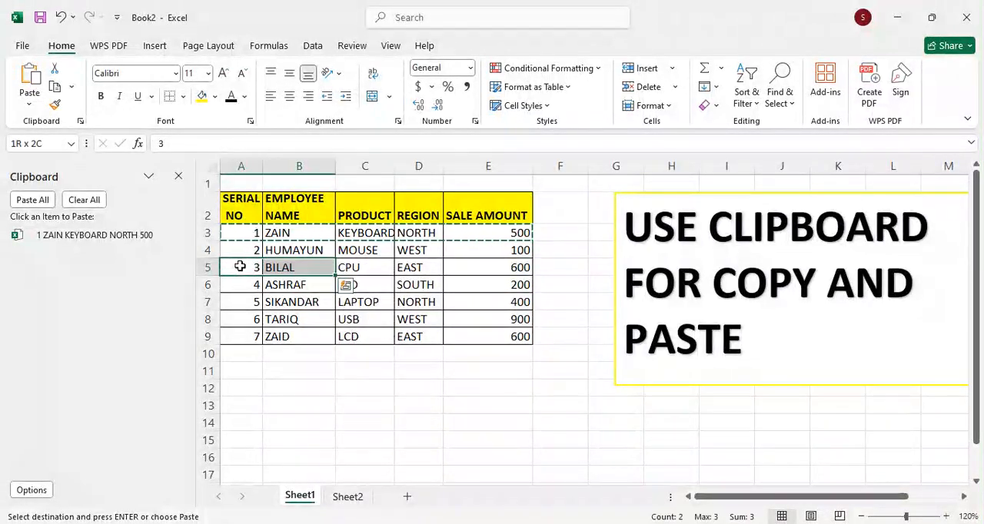
pyautogui.hotkey('shift', 'Right')
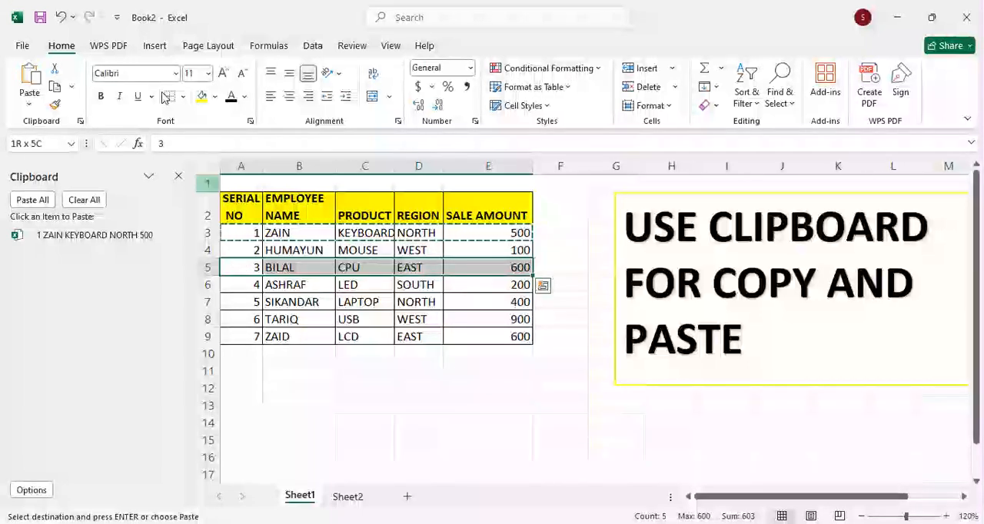
pyautogui.click(56, 87)
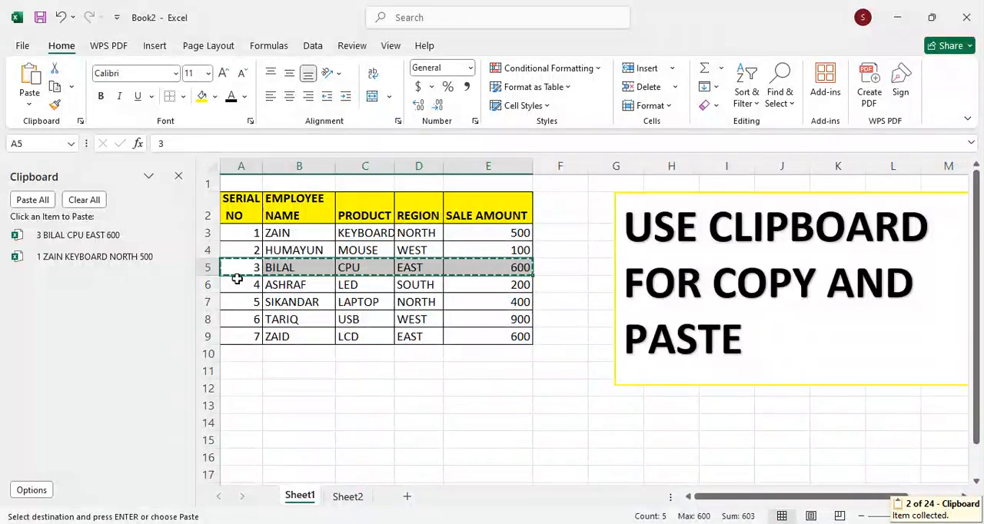
# Step: Copy the serial no 5 record, A7:E7 on Sheet1, to the Office Clipboard
pyautogui.click(243, 301)
pyautogui.hotkey('shift', 'Right')
pyautogui.hotkey('shift', 'Right')
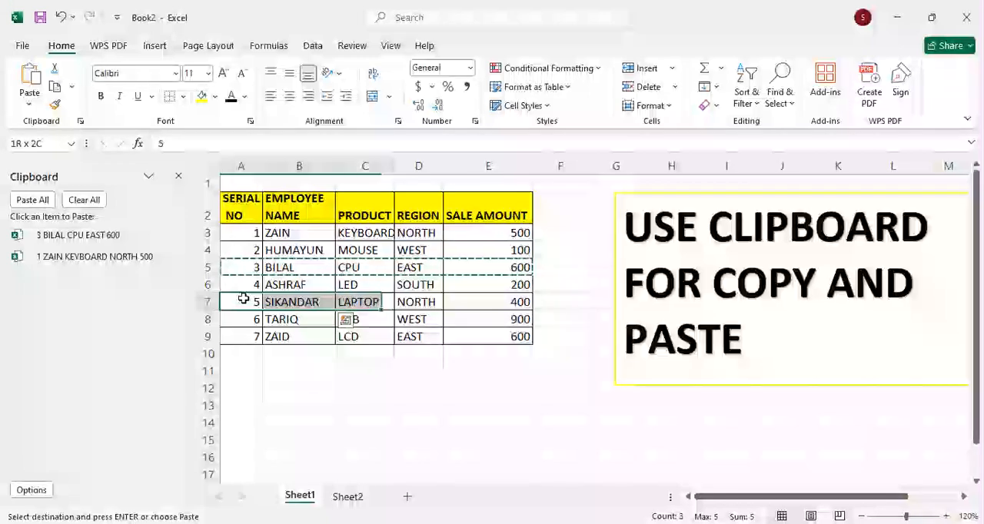
pyautogui.hotkey('shift', 'Right')
pyautogui.hotkey('shift', 'Right')
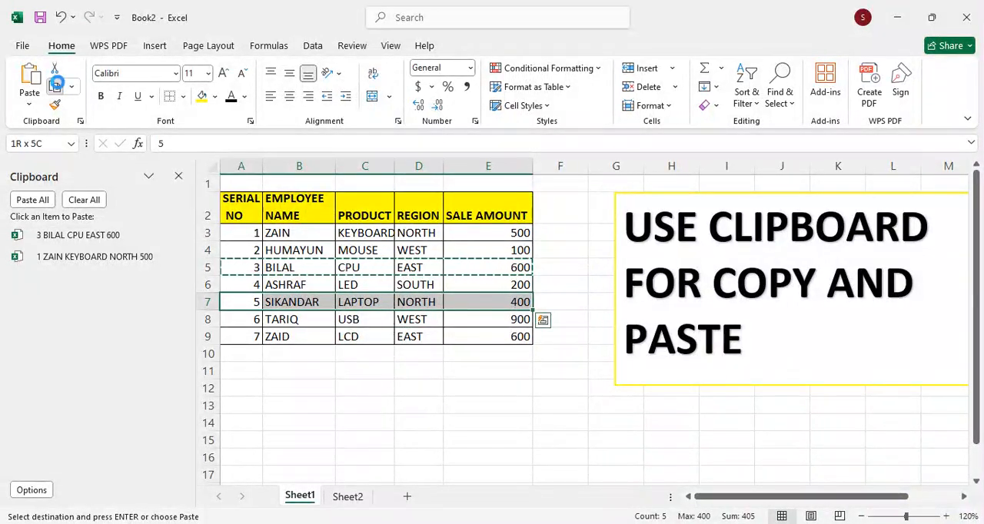
pyautogui.click(59, 87)
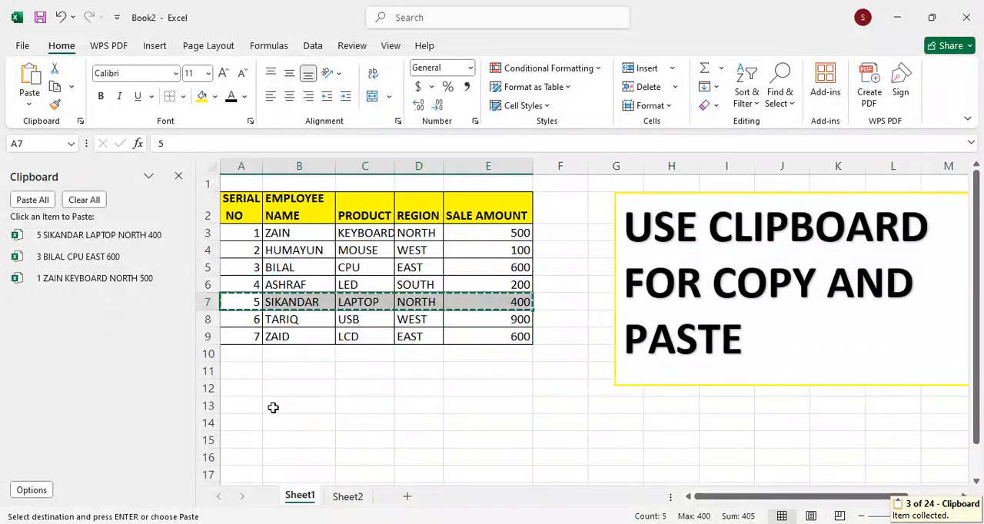
# Step: Paste all collected Clipboard items at once into Sheet2 starting at cell C2
pyautogui.hotkey('ctrl', 'pagedown')
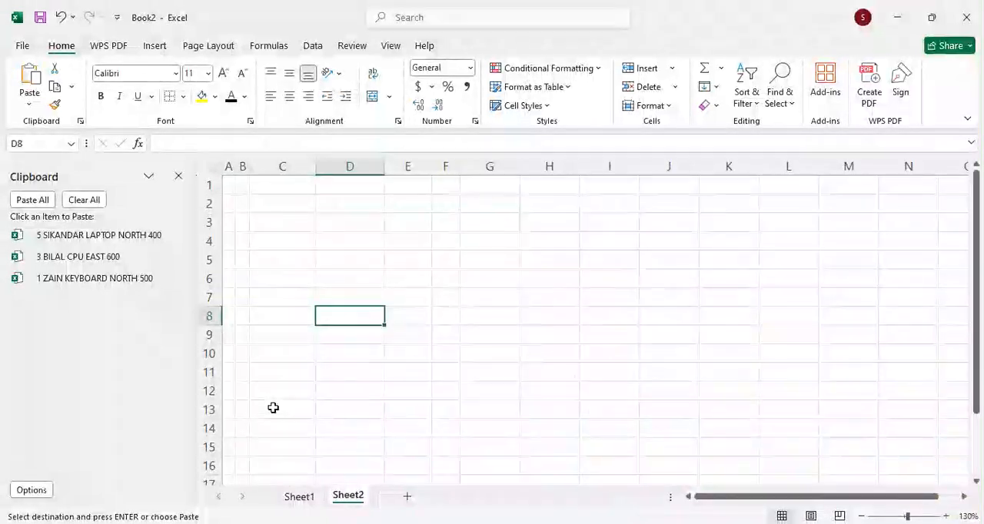
pyautogui.click(276, 210)
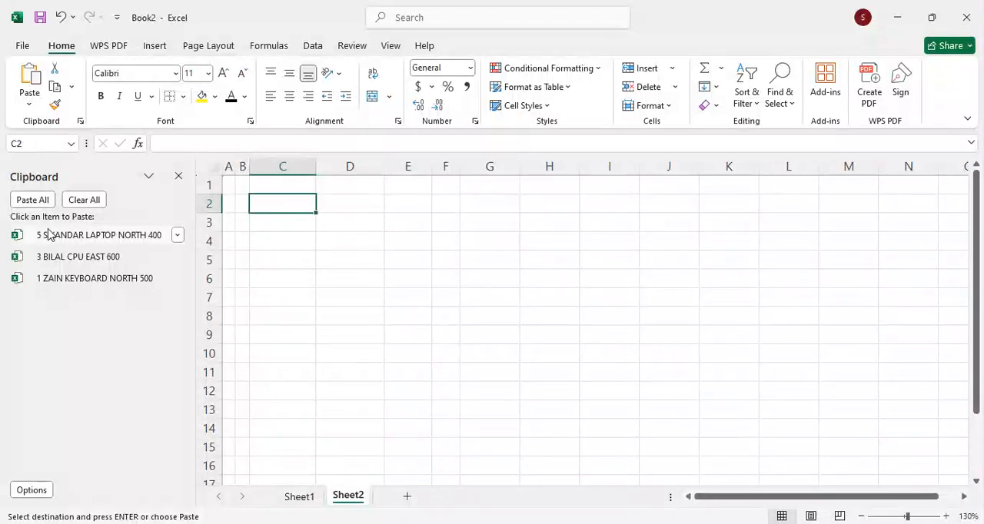
pyautogui.click(32, 200)
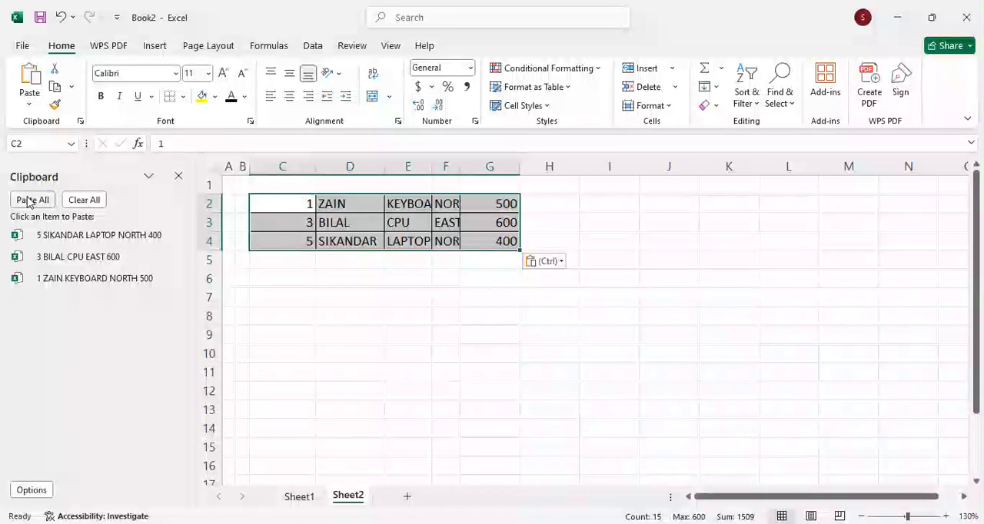
# Step: Paste the serial no 1, 3 and 5 Clipboard items individually at C7, C8 and C9 on Sheet2, and empty the Clipboard
pyautogui.click(323, 294)
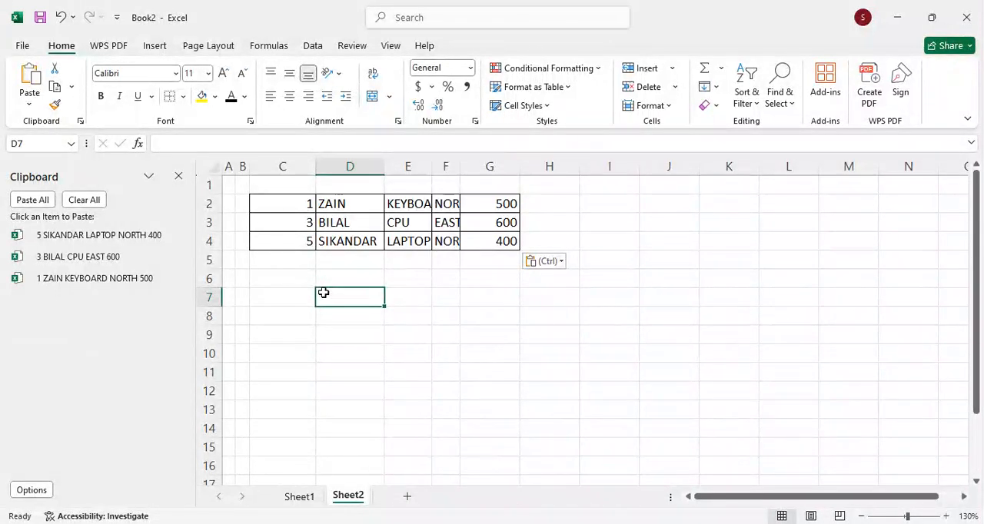
pyautogui.press('Left')
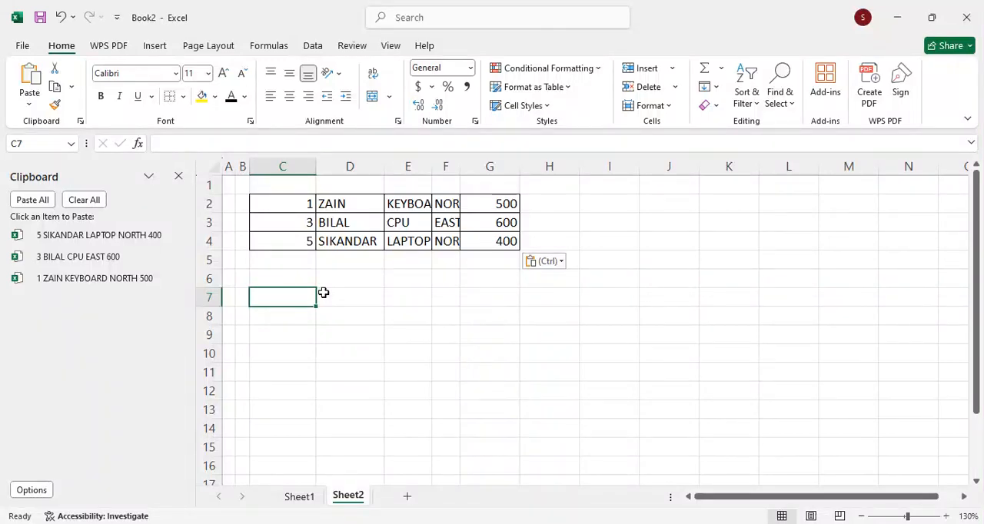
pyautogui.click(43, 283)
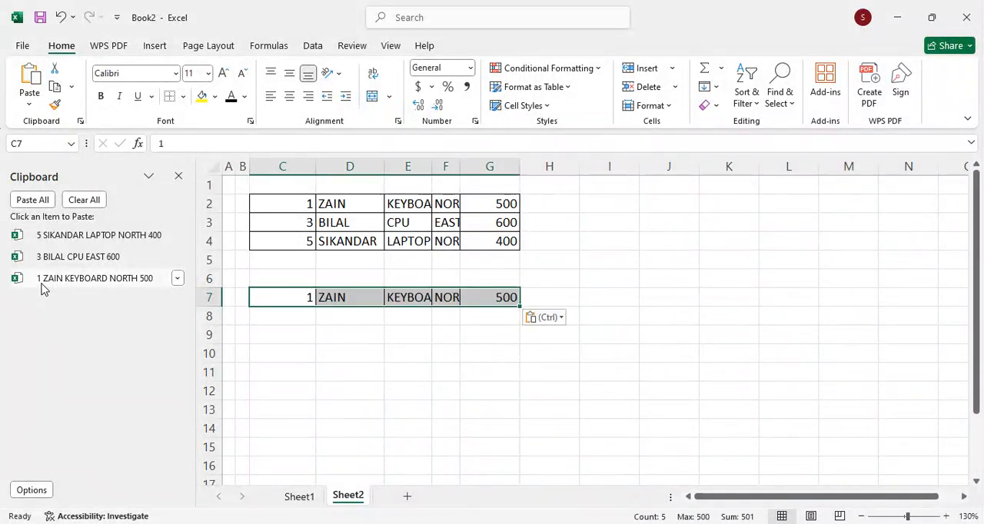
pyautogui.press('Down')
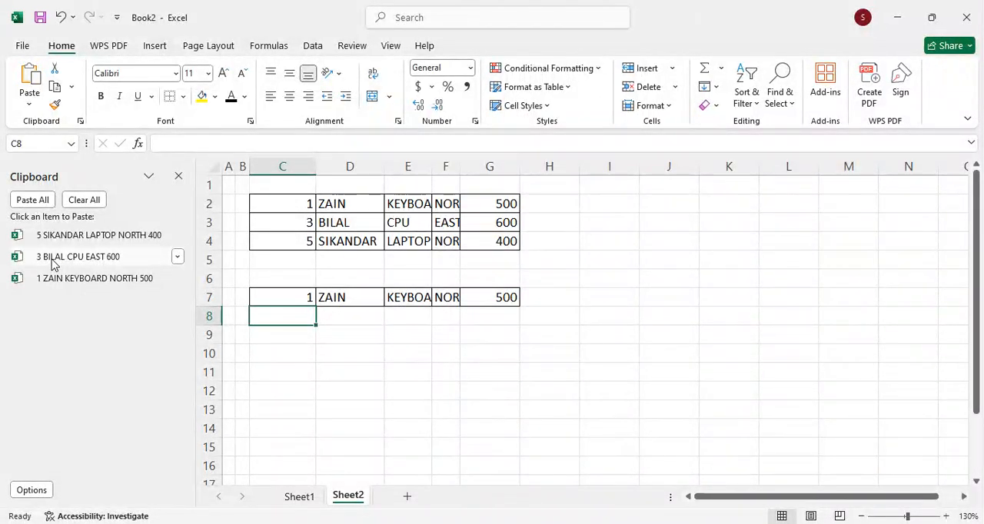
pyautogui.click(53, 264)
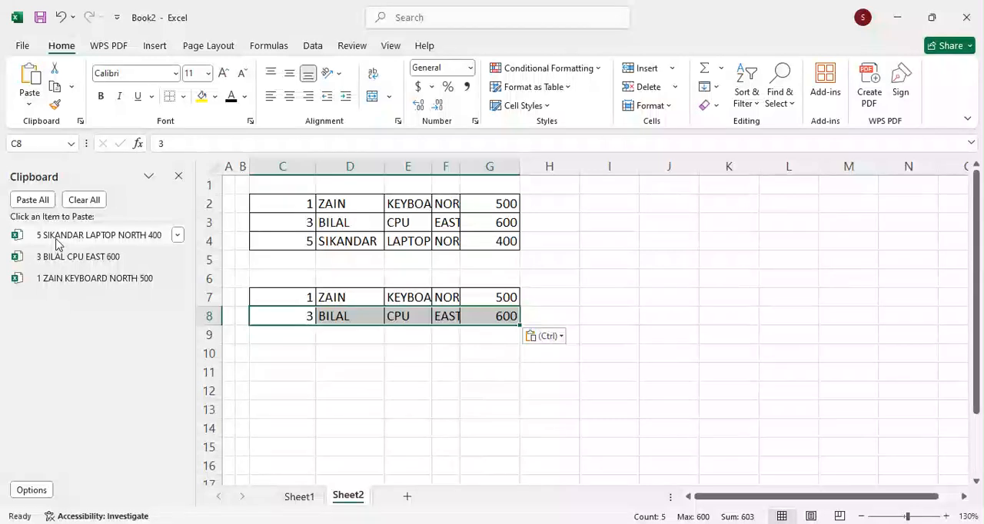
pyautogui.press('Down')
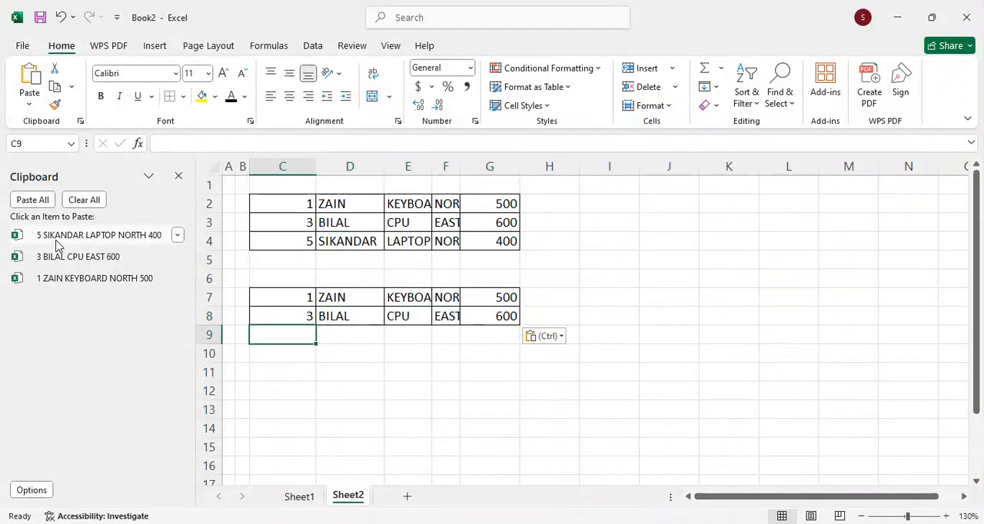
pyautogui.click(58, 237)
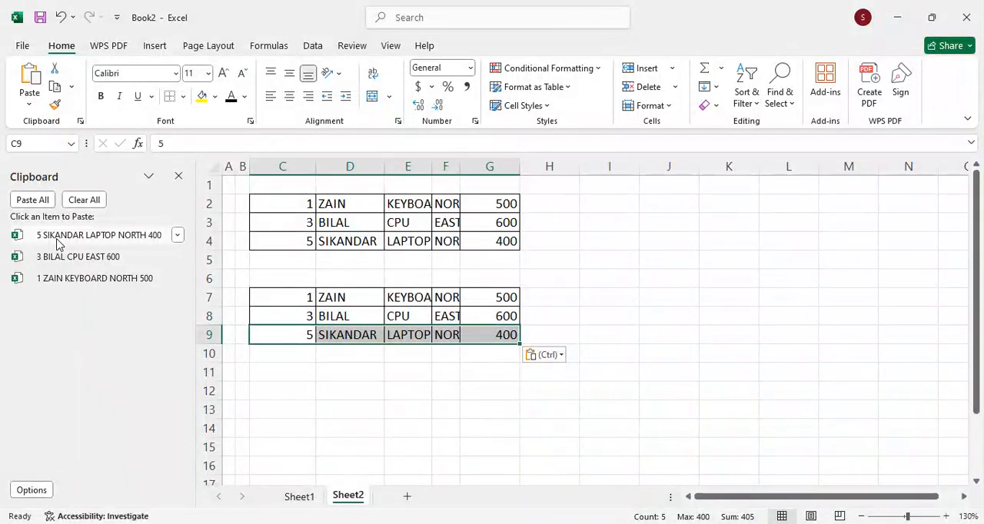
pyautogui.click(85, 202)
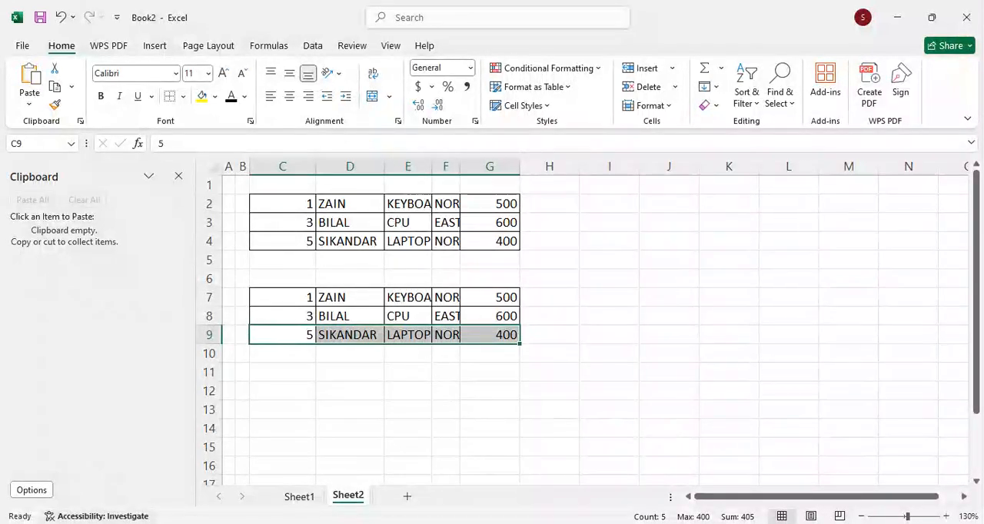
# Step: Launch another Excel window and create a blank workbook as a second paste destination
pyautogui.click(107, 517)
pyautogui.press('super')
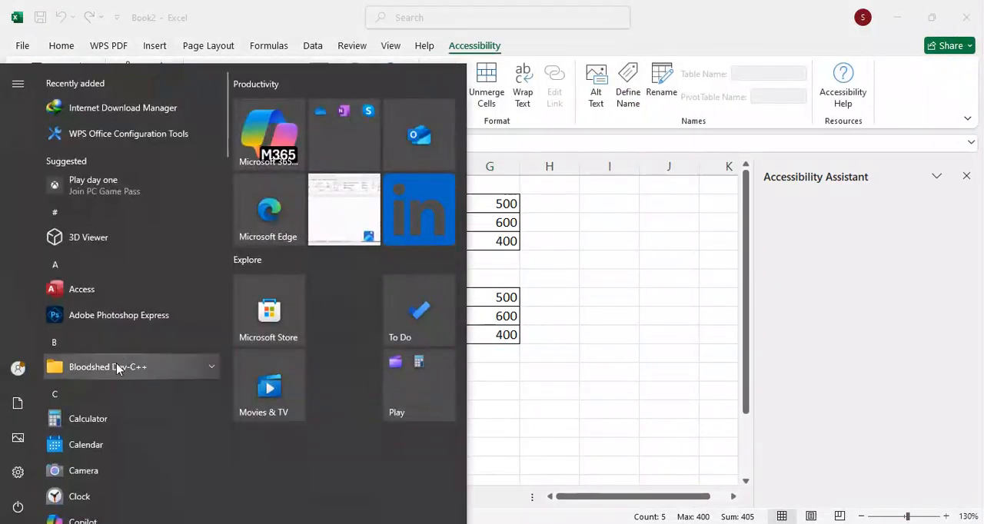
pyautogui.write('e')
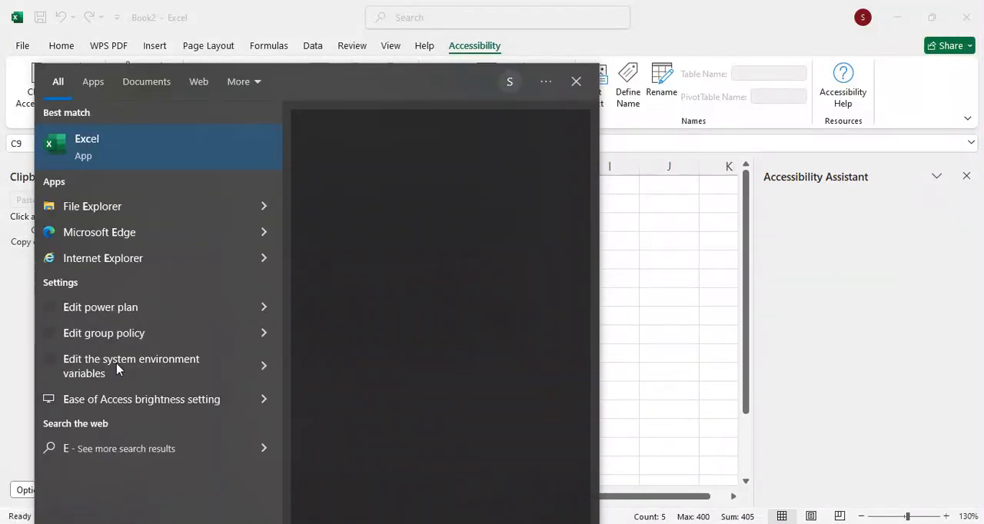
pyautogui.write('xcel')
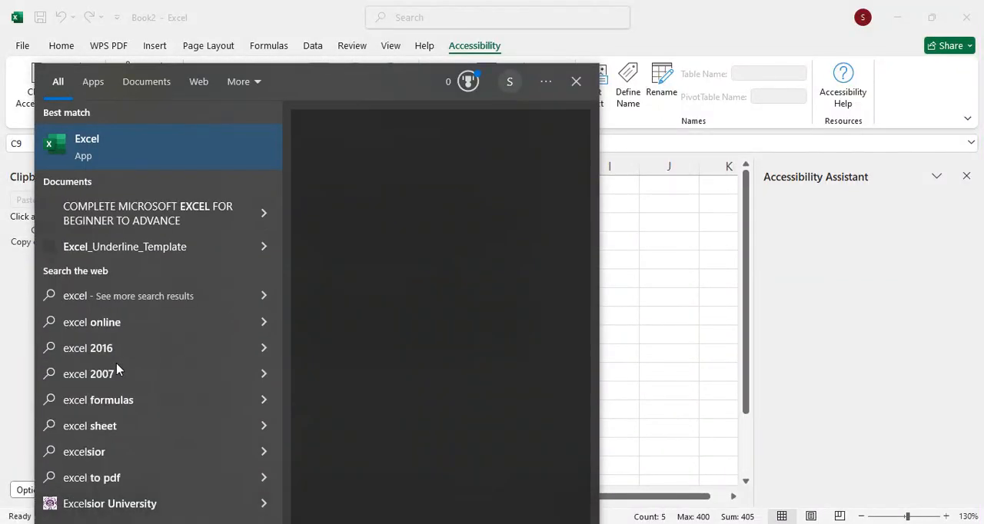
pyautogui.press('Escape')
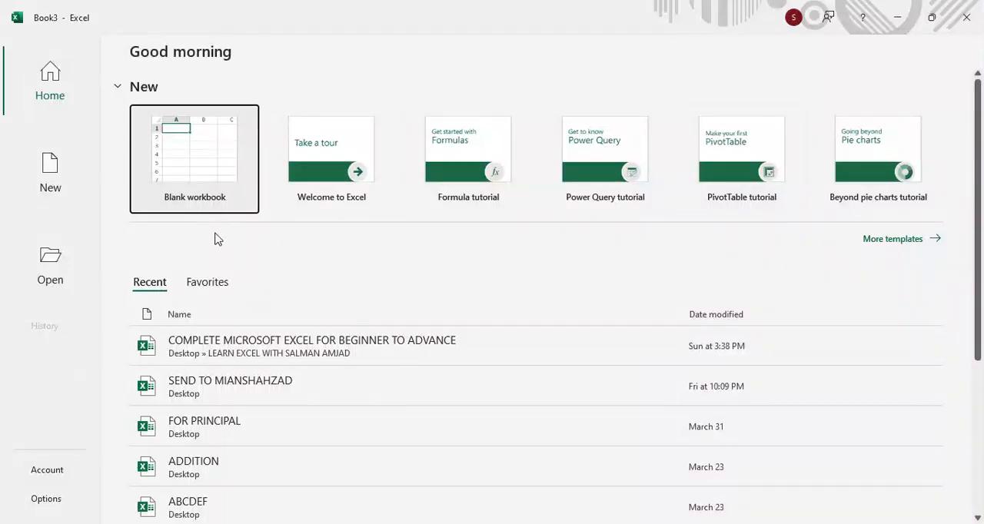
pyautogui.click(184, 165)
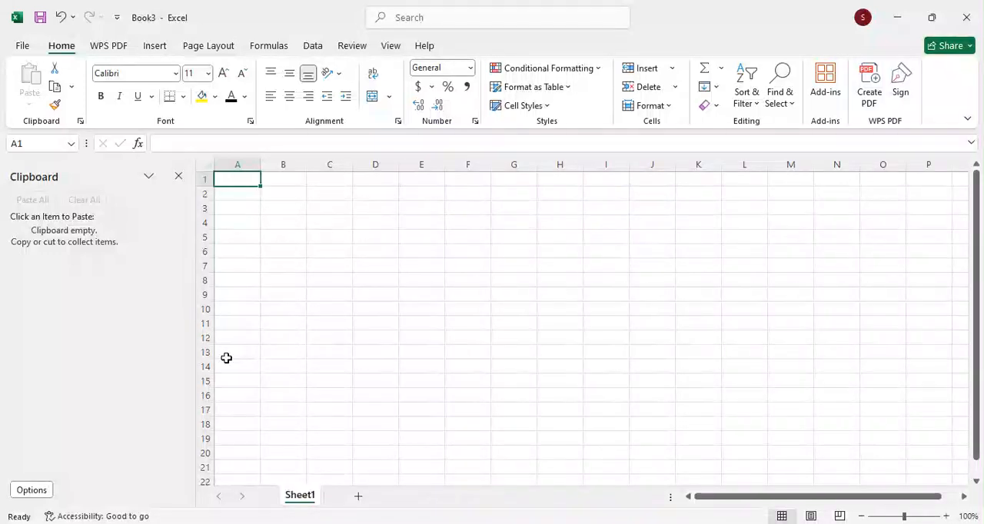
# Step: Return to the Book2 workbook, close the Accessibility Assistant, and show the sales records on Sheet1
pyautogui.moveTo(660, 522)
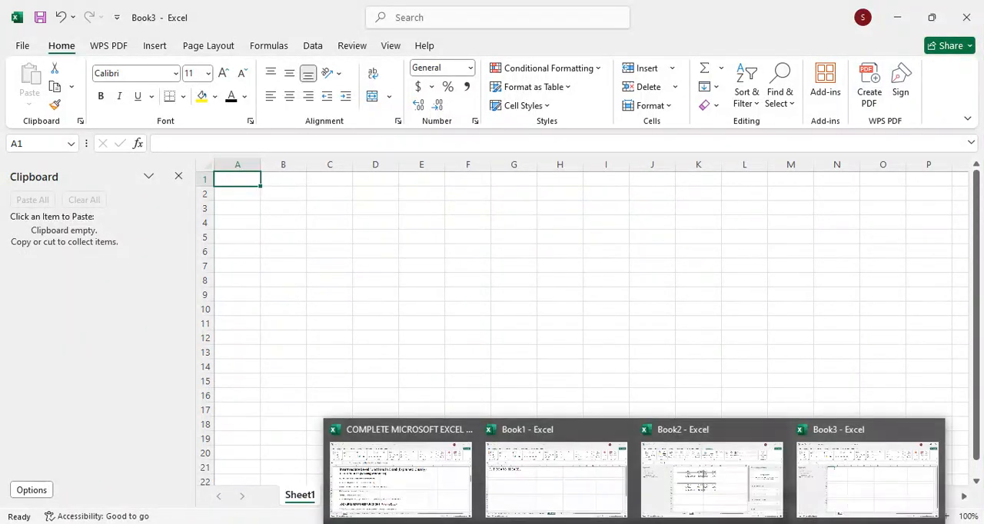
pyautogui.click(743, 492)
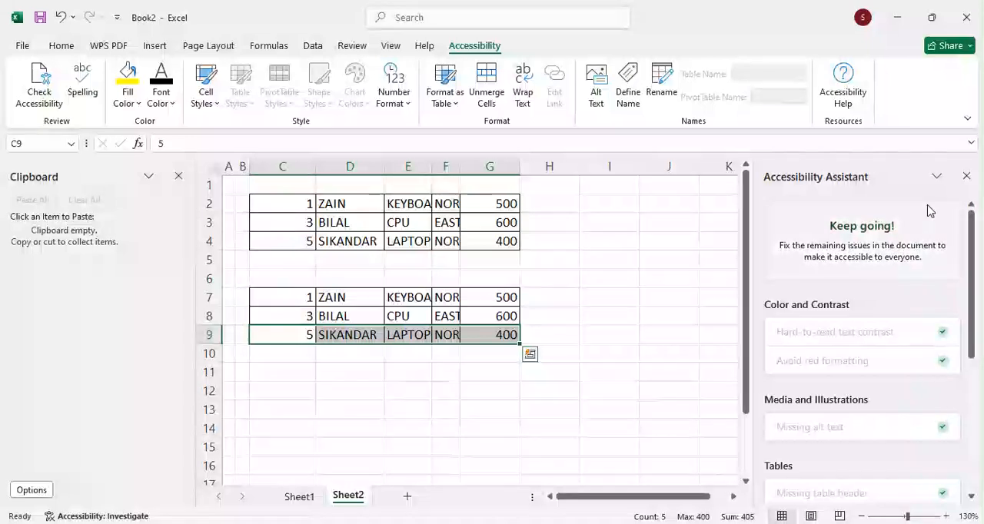
pyautogui.click(961, 182)
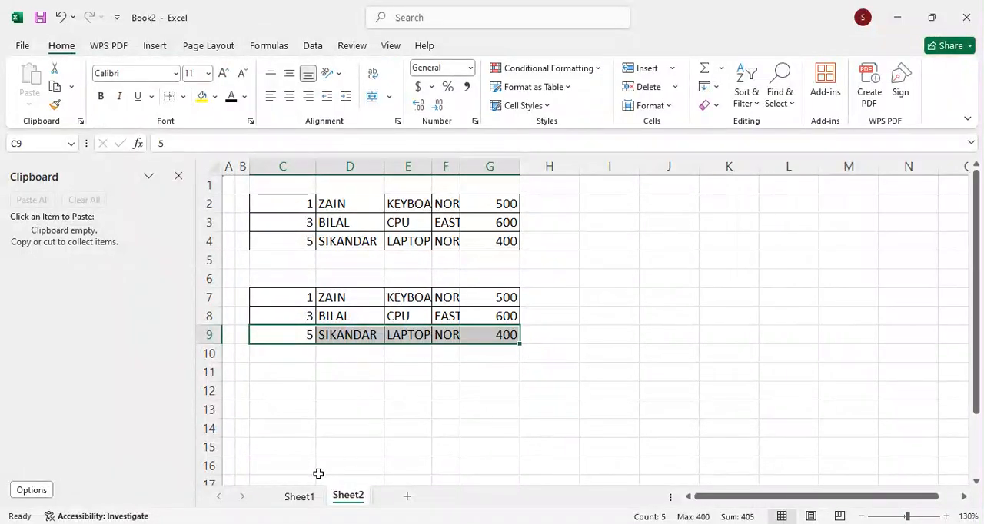
pyautogui.click(282, 281)
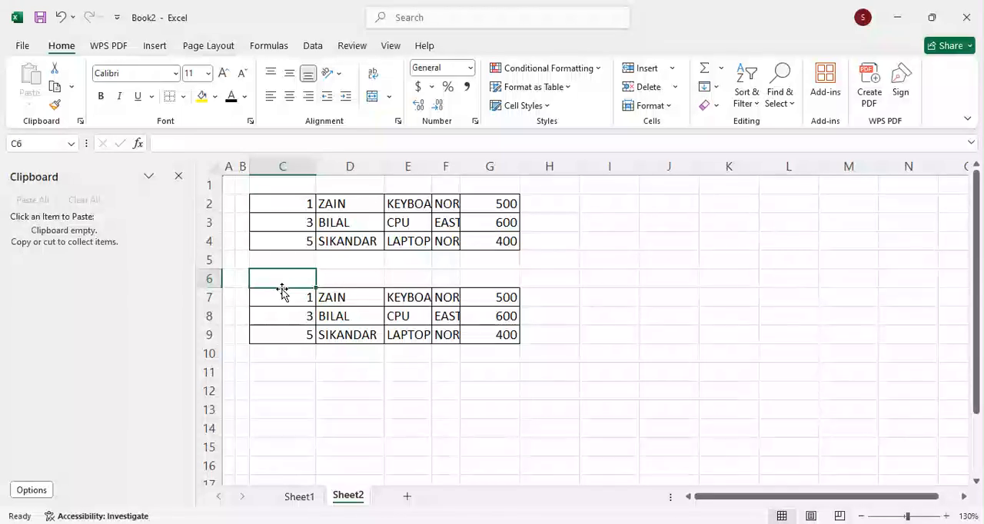
pyautogui.click(281, 294)
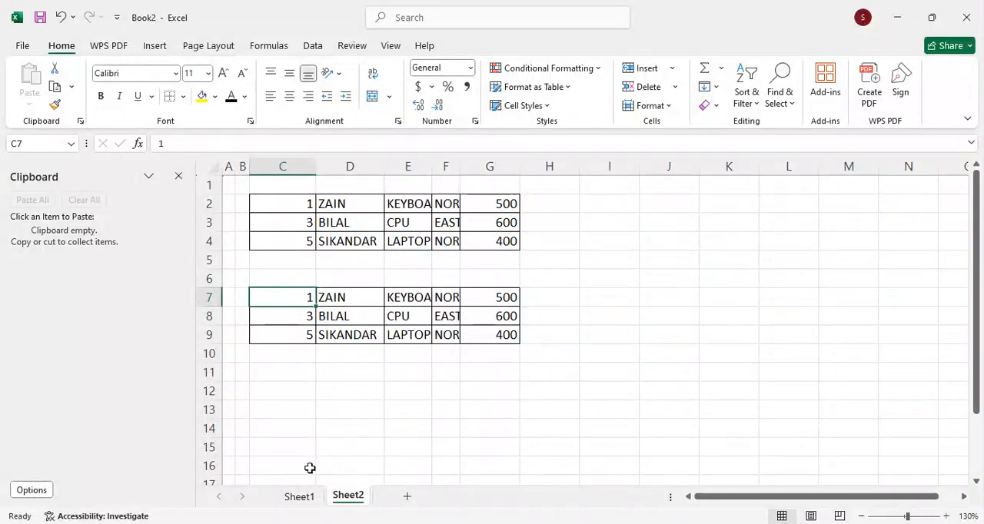
pyautogui.click(299, 497)
# Step: Review the serial no 1, 3 and 5 records on Sheet1 and the blank Book3 workbook intended to receive them
pyautogui.moveTo(257, 239); pyautogui.dragTo(467, 228)
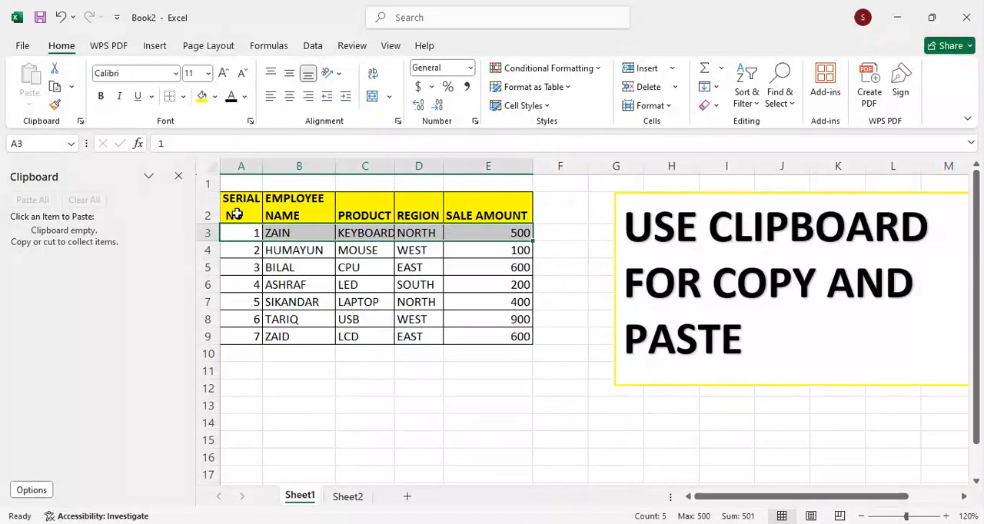
pyautogui.moveTo(248, 268); pyautogui.dragTo(461, 268)
pyautogui.moveTo(258, 303); pyautogui.dragTo(475, 314)
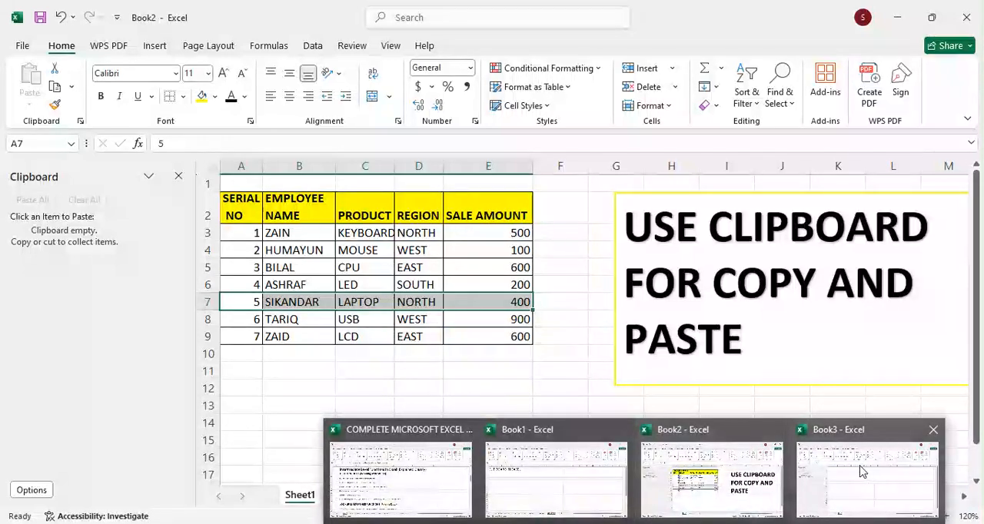
pyautogui.click(864, 468)
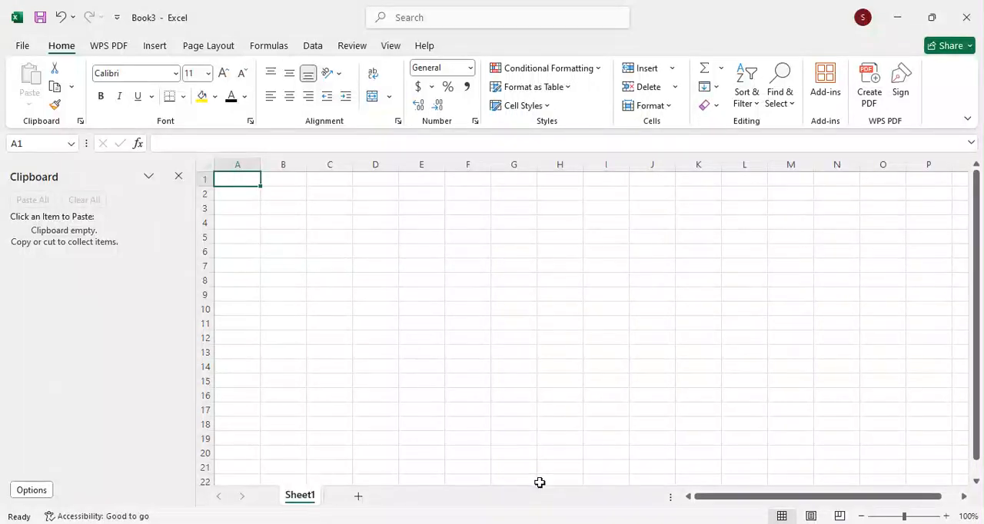
pyautogui.moveTo(654, 517)
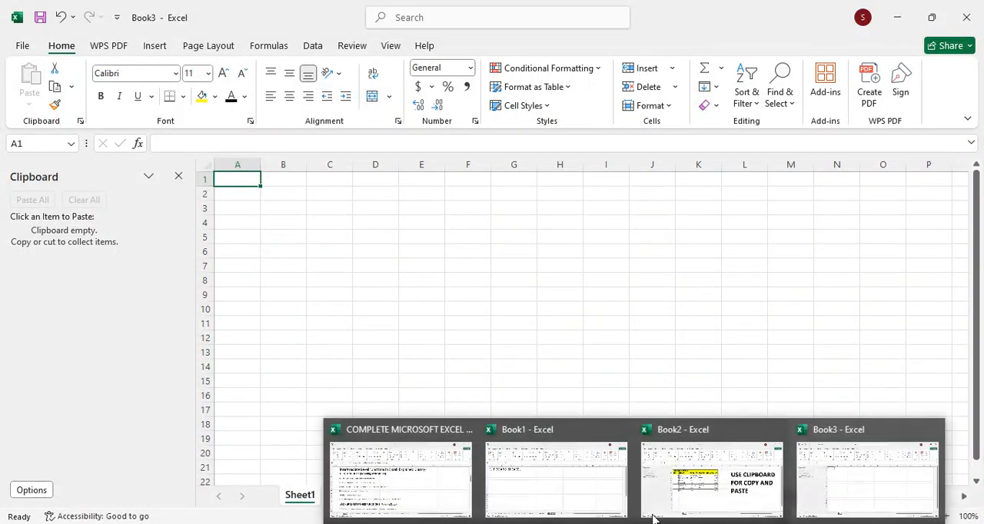
pyautogui.click(654, 500)
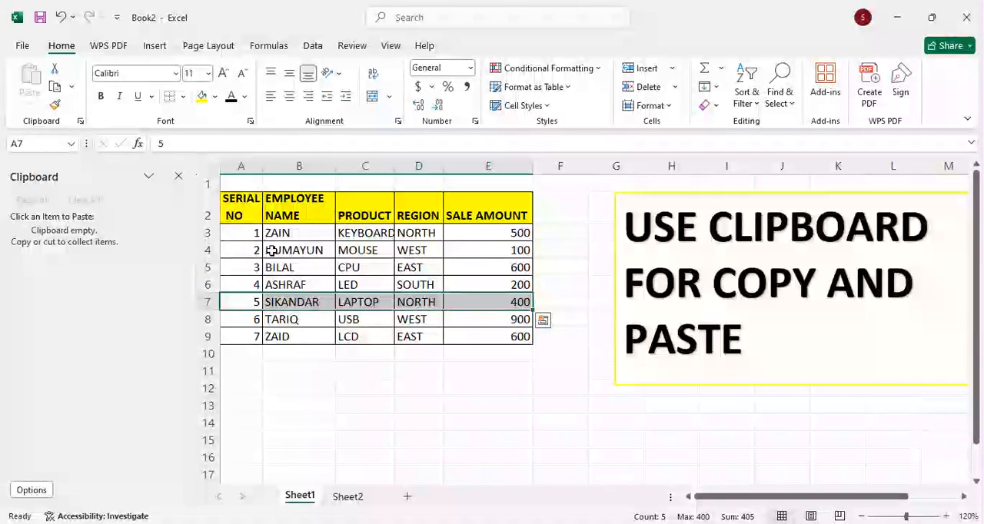
# Step: Copy the serial no 1 and serial no 3 records, A3:E3 and A5:E5 on Sheet1, separately to the Office Clipboard
pyautogui.click(255, 338)
pyautogui.moveTo(254, 236); pyautogui.dragTo(485, 229)
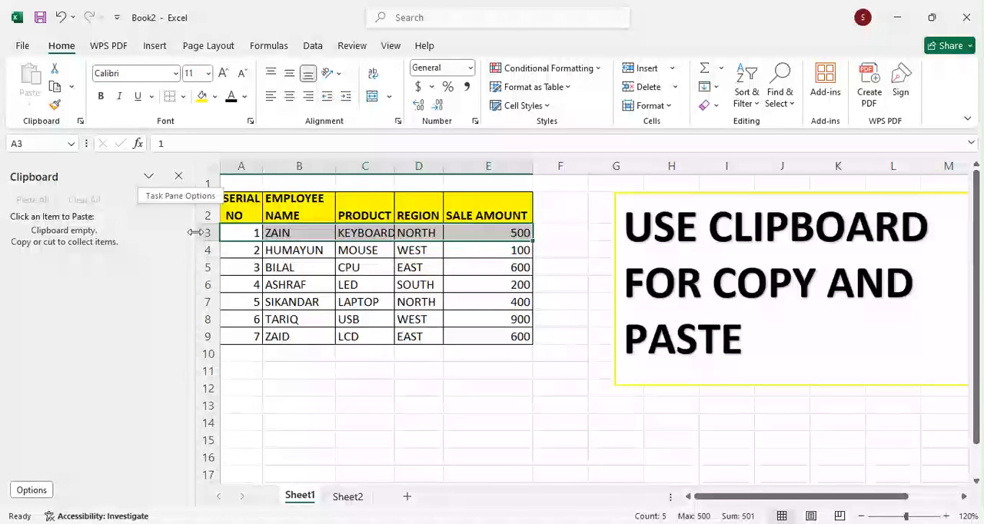
pyautogui.click(60, 87)
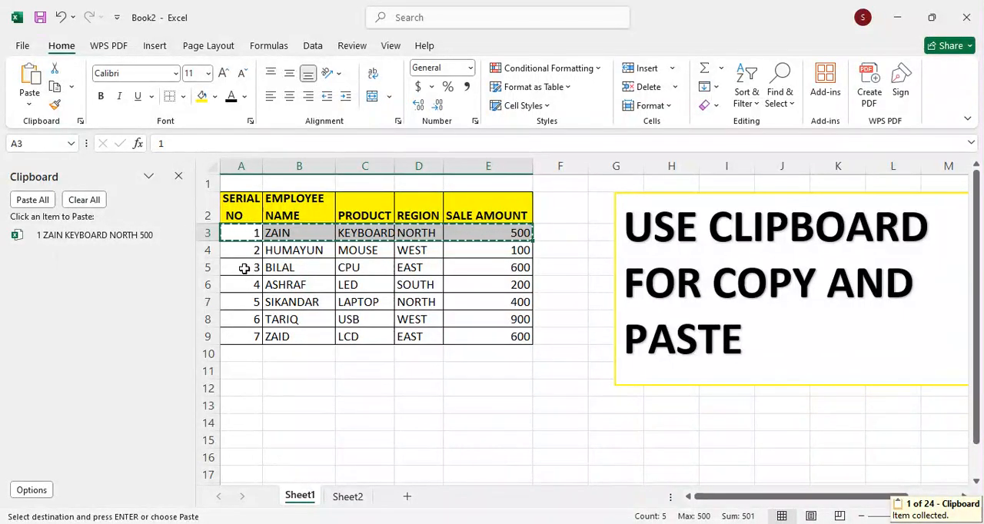
pyautogui.moveTo(244, 268); pyautogui.dragTo(488, 268)
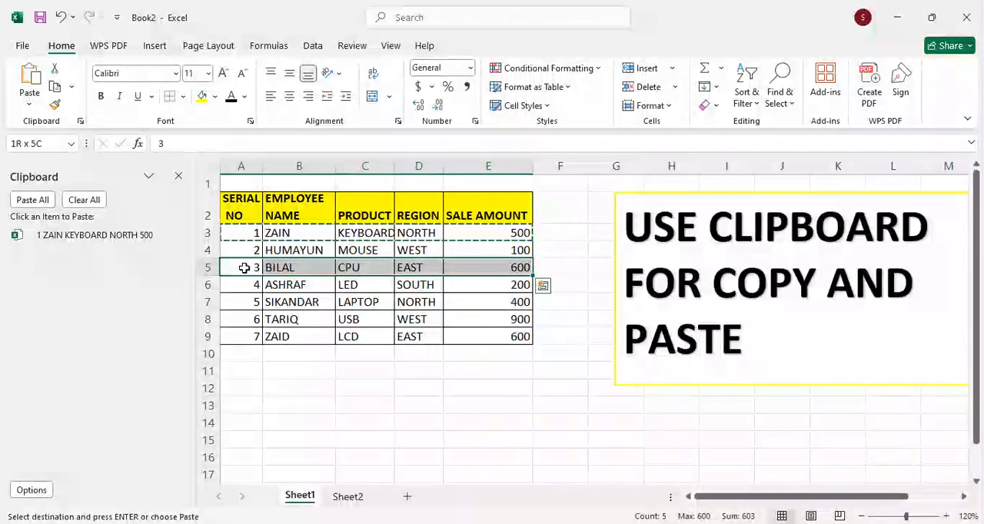
pyautogui.click(55, 86)
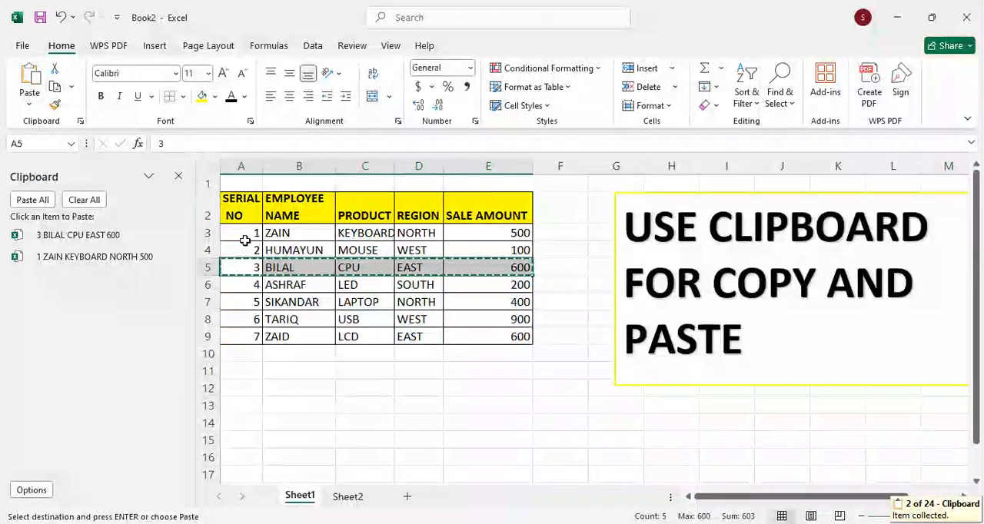
# Step: Copy the serial no 5 record, A7:E7 on Sheet1 of Book2, to the Office Clipboard
pyautogui.click(250, 297)
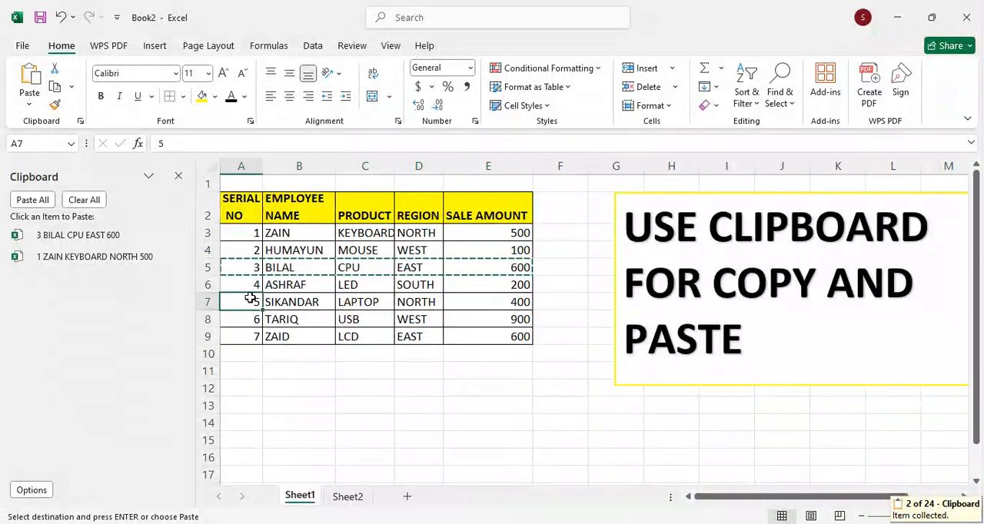
pyautogui.hotkey('shift', 'Right')
pyautogui.hotkey('shift', 'Right')
pyautogui.hotkey('shift', 'Right')
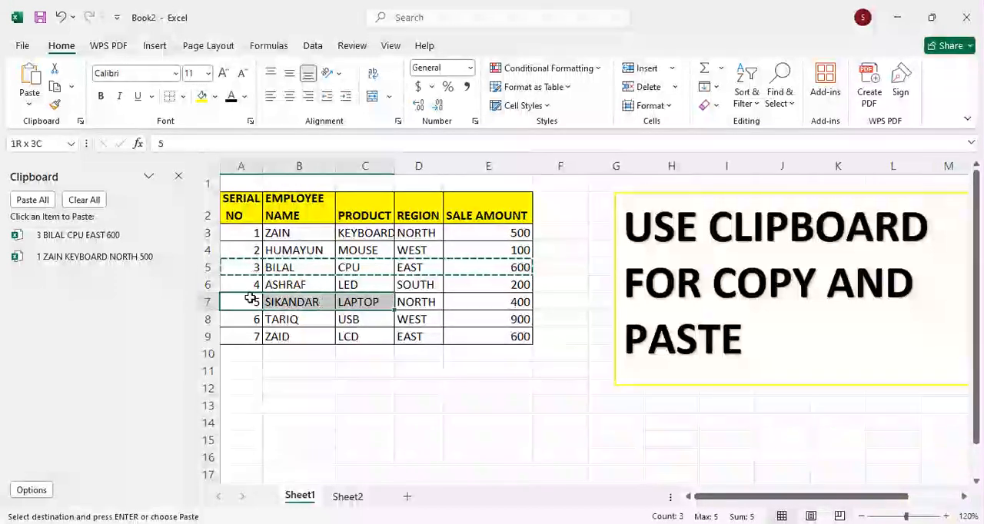
pyautogui.hotkey('shift', 'Right')
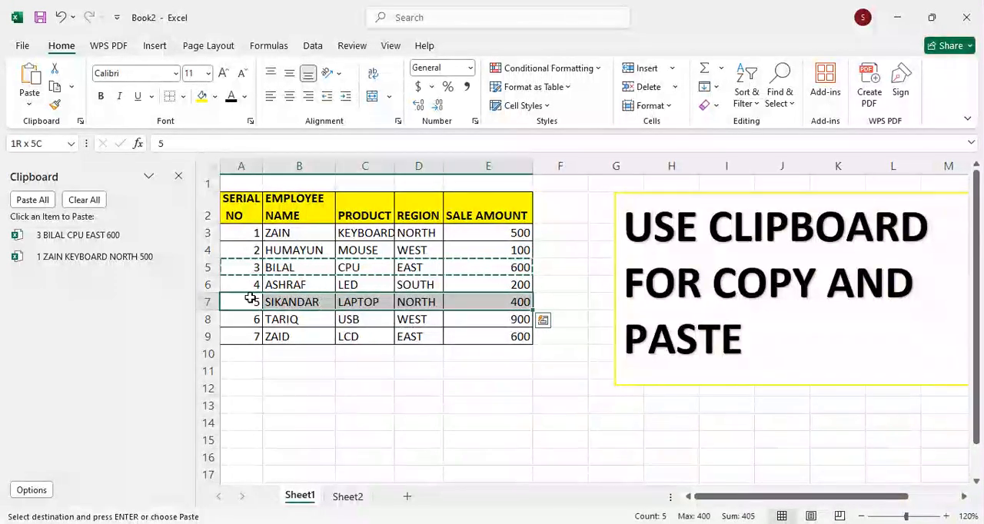
pyautogui.click(54, 88)
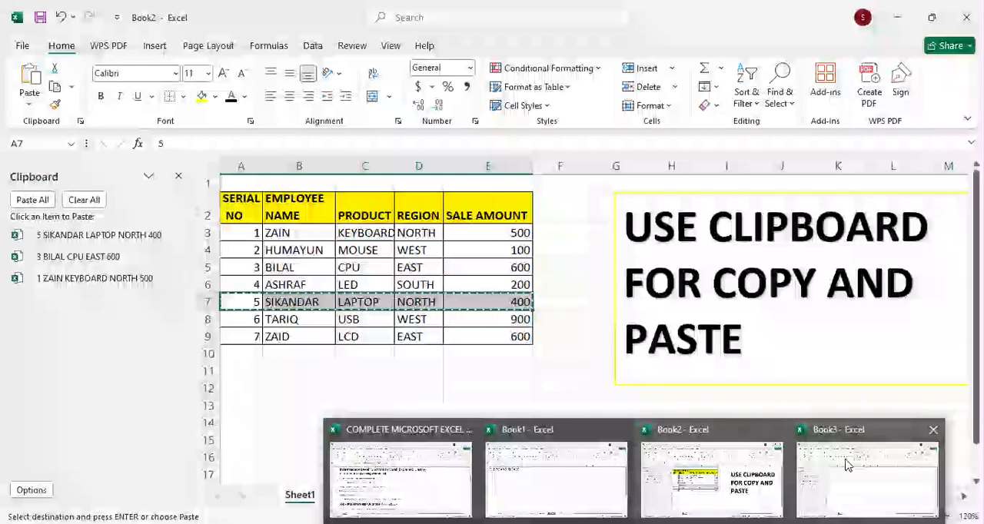
# Step: Switch to the Book3 workbook and paste all collected Clipboard items at once starting at cell A1
pyautogui.click(846, 463)
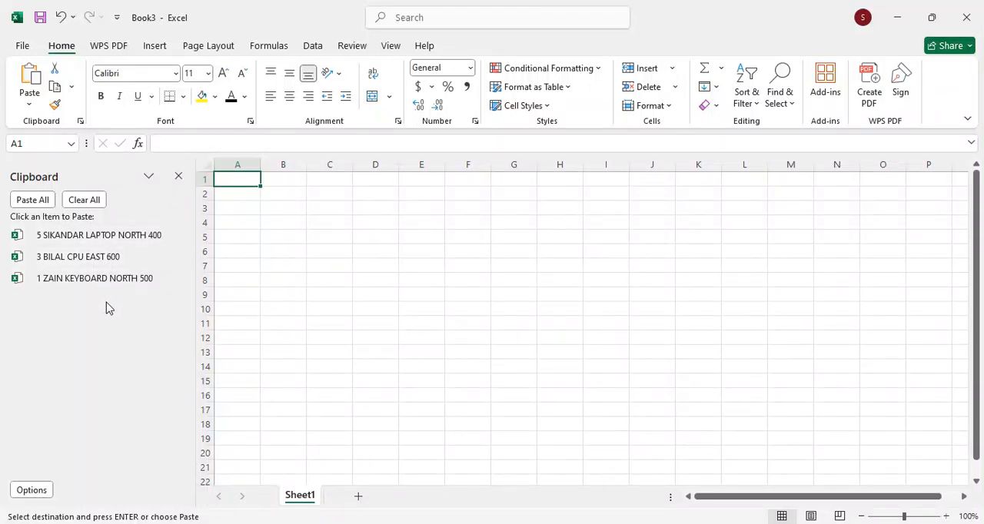
pyautogui.click(19, 199)
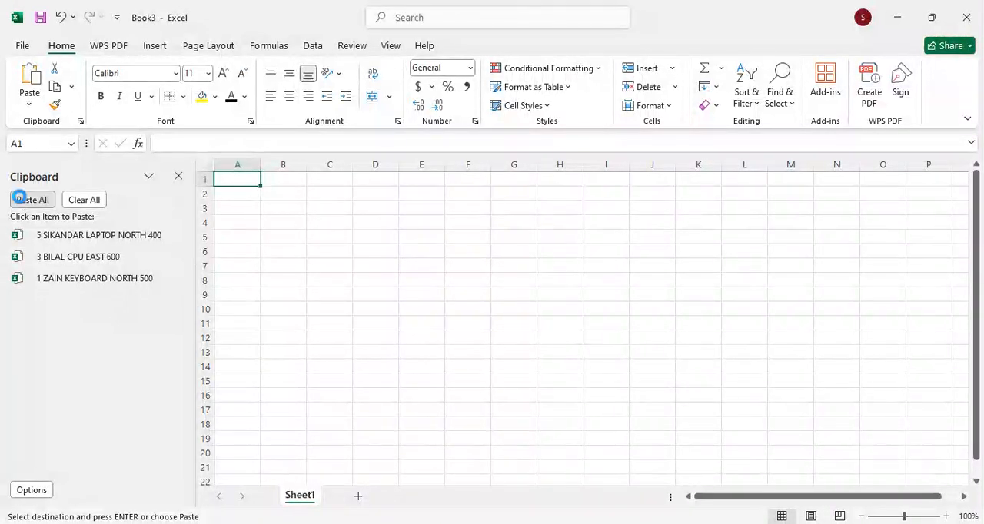